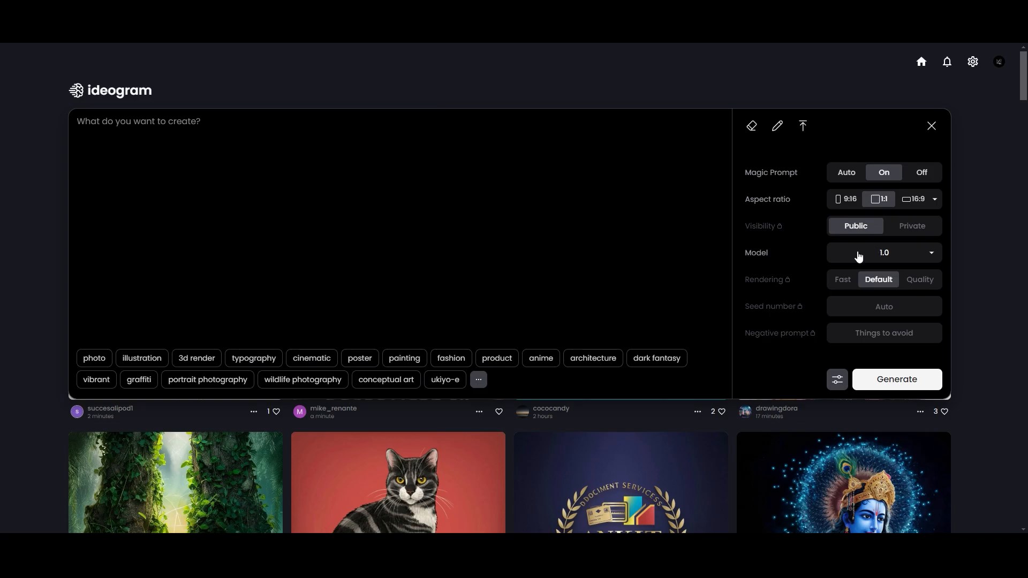
Step: Generate the motion-blurred racetrack luxury car prompt with model 1.0 (latest), a 16:9 aspect ratio and Magic Prompt off
click(870, 256)
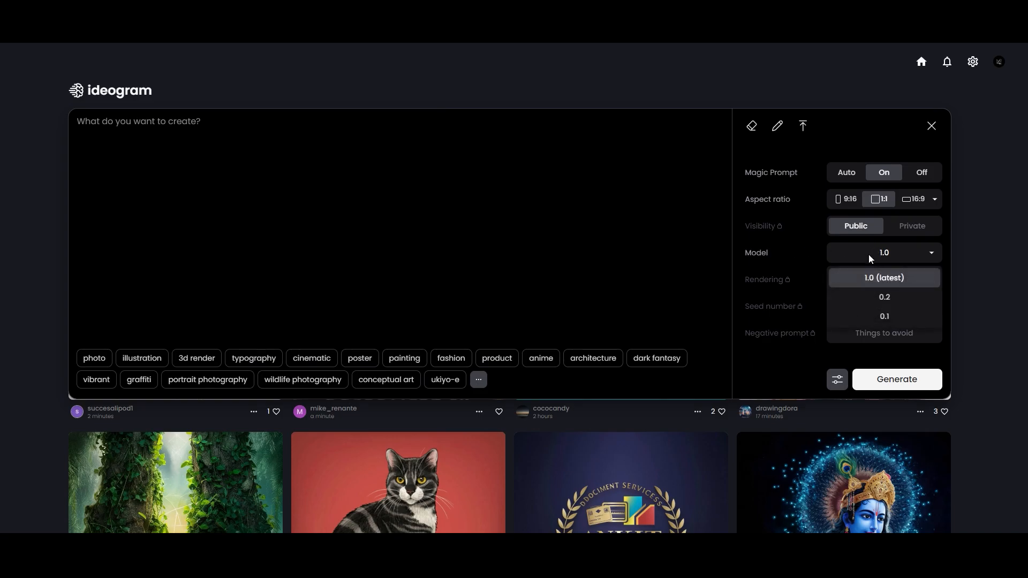
click(890, 280)
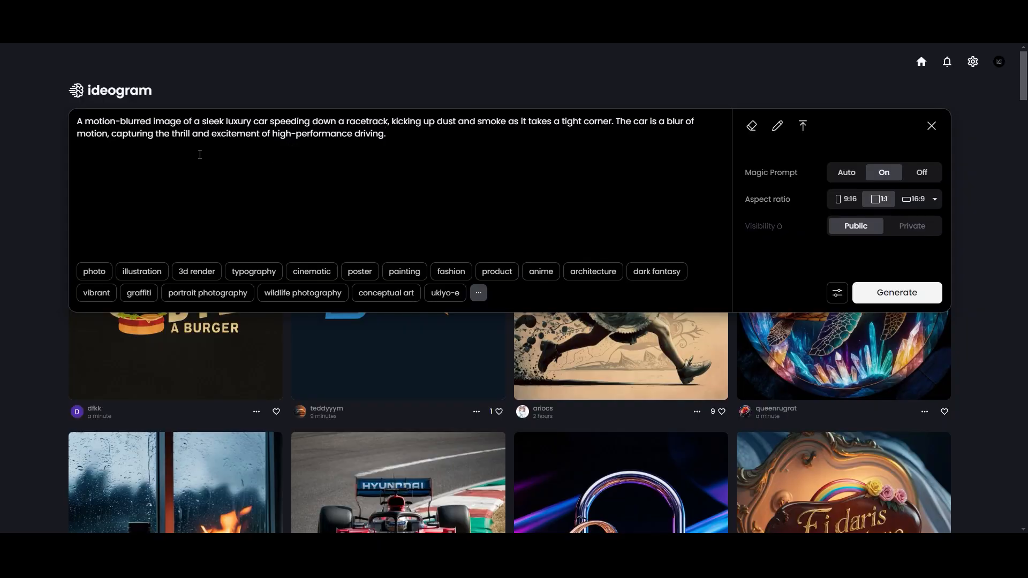
click(915, 200)
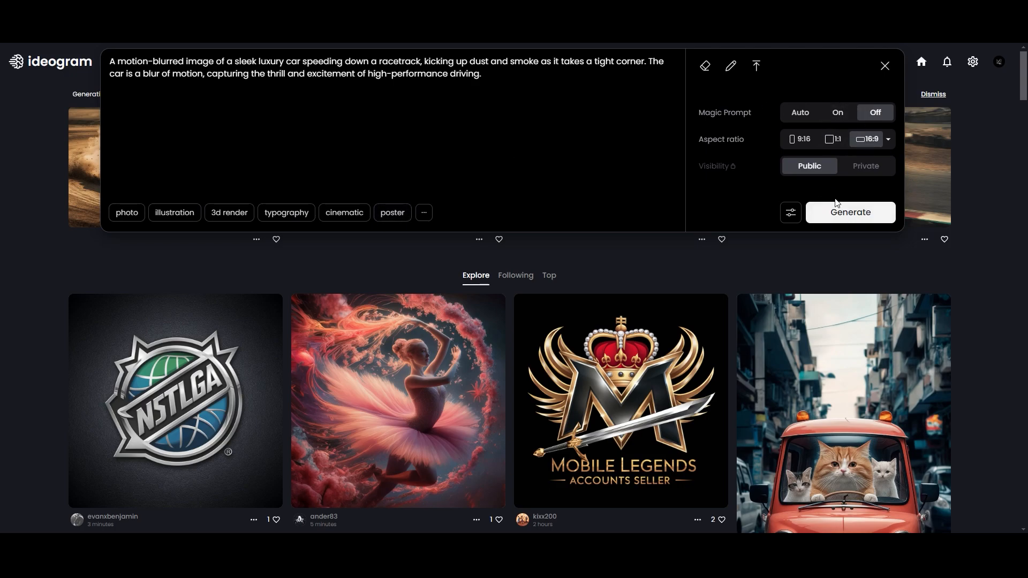
click(866, 214)
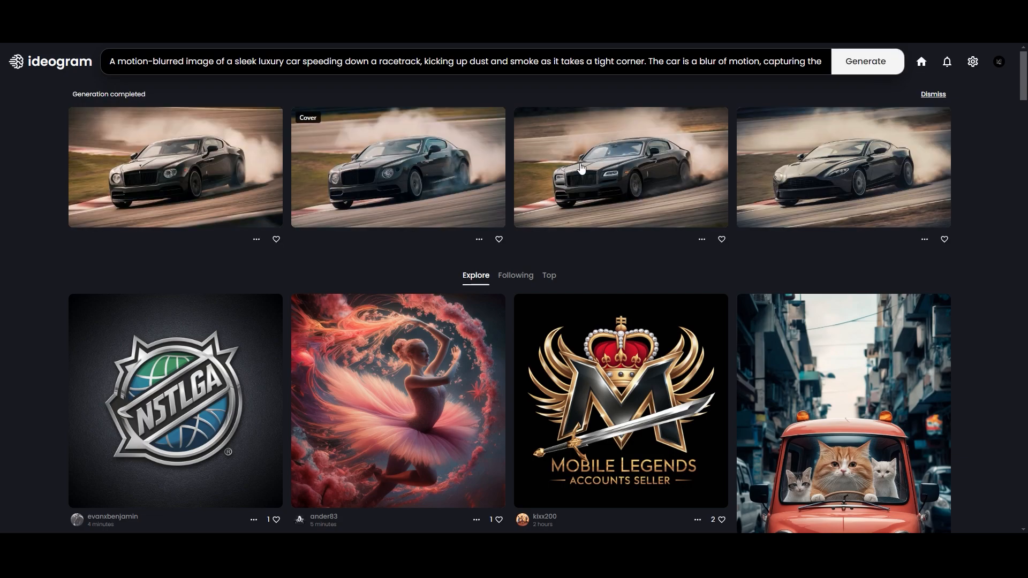
Step: Open the first generated racetrack car image and compare it with the other variations at full size
click(208, 182)
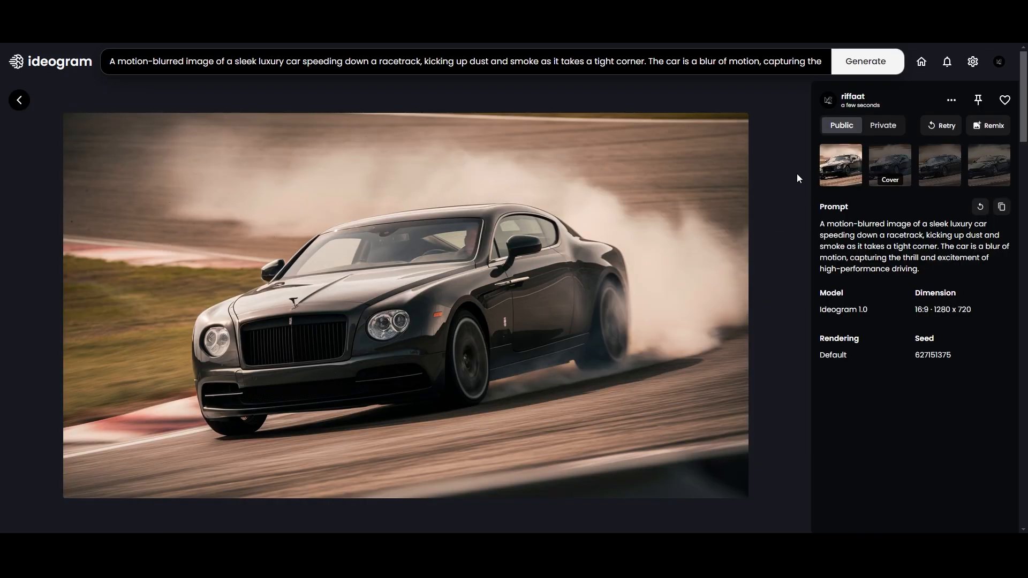
click(941, 164)
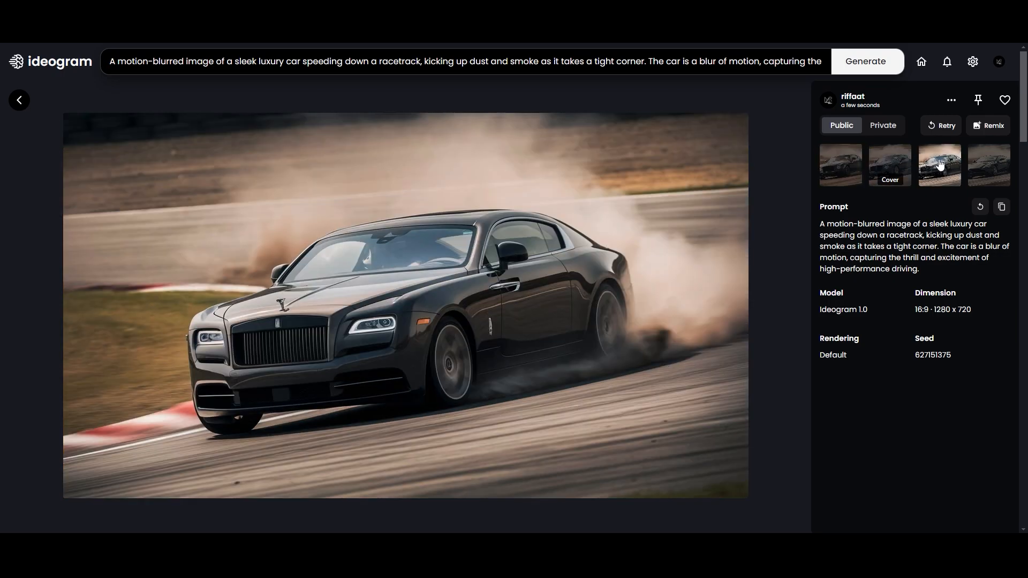
click(988, 165)
click(843, 167)
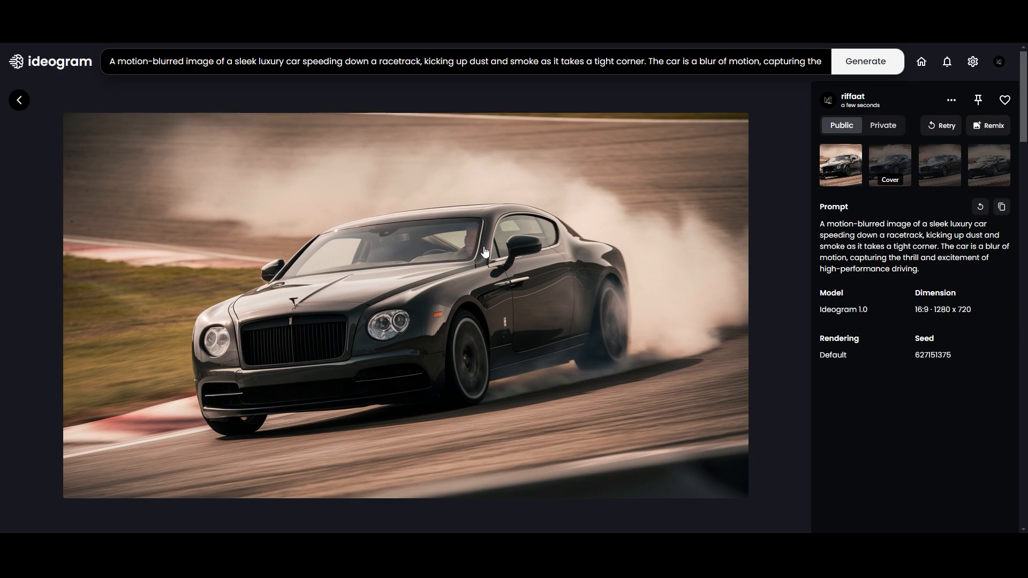
key(Left)
click(945, 163)
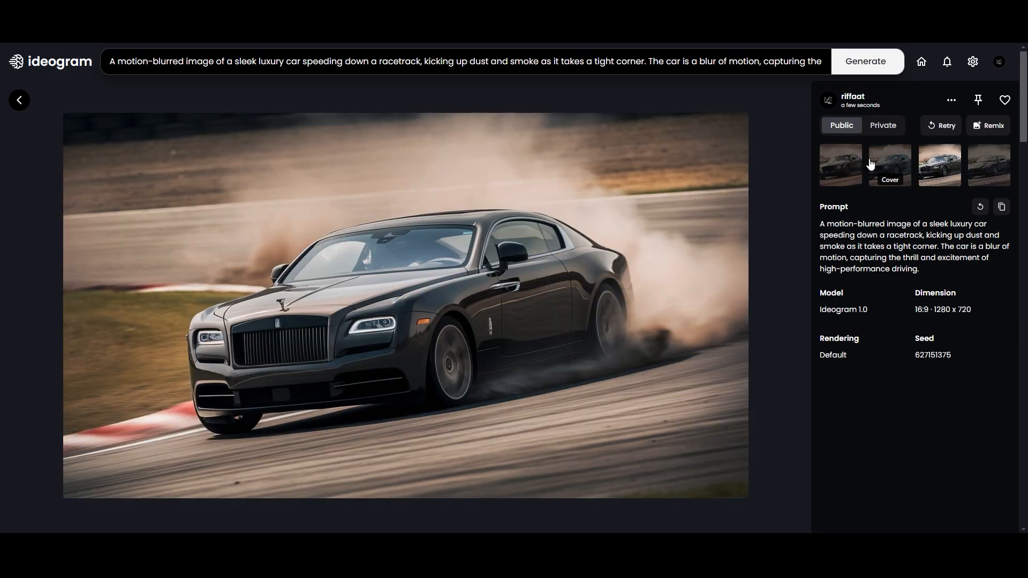
click(871, 166)
click(858, 172)
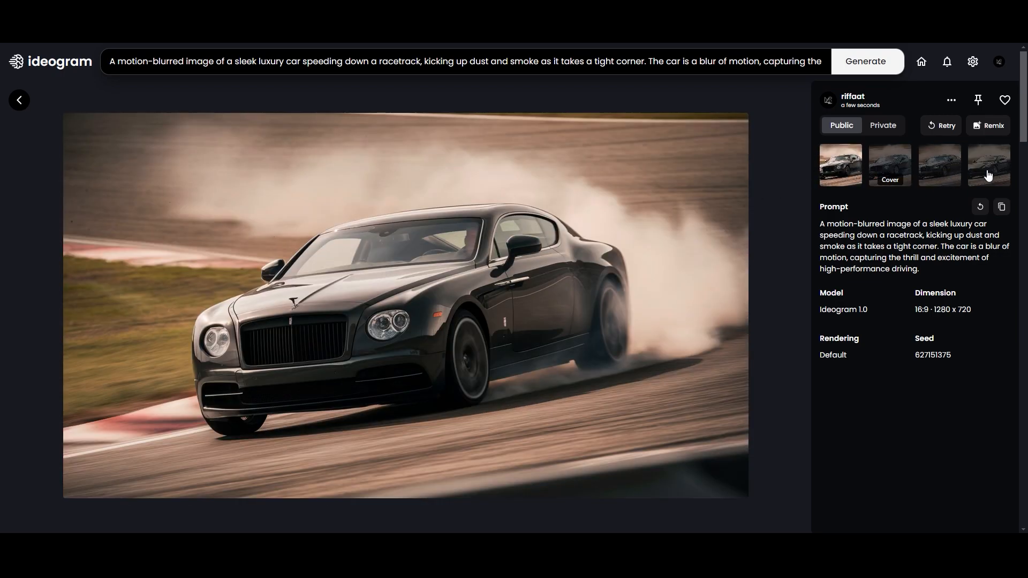
Step: Add the cinematic and photo styles to the racetrack car prompt and generate it again
click(663, 63)
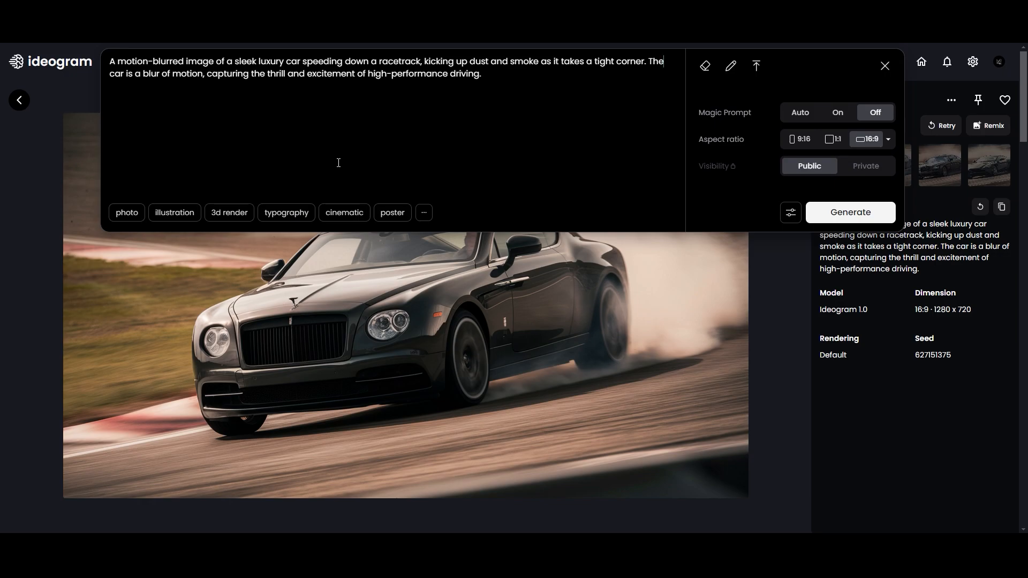
click(343, 213)
click(188, 212)
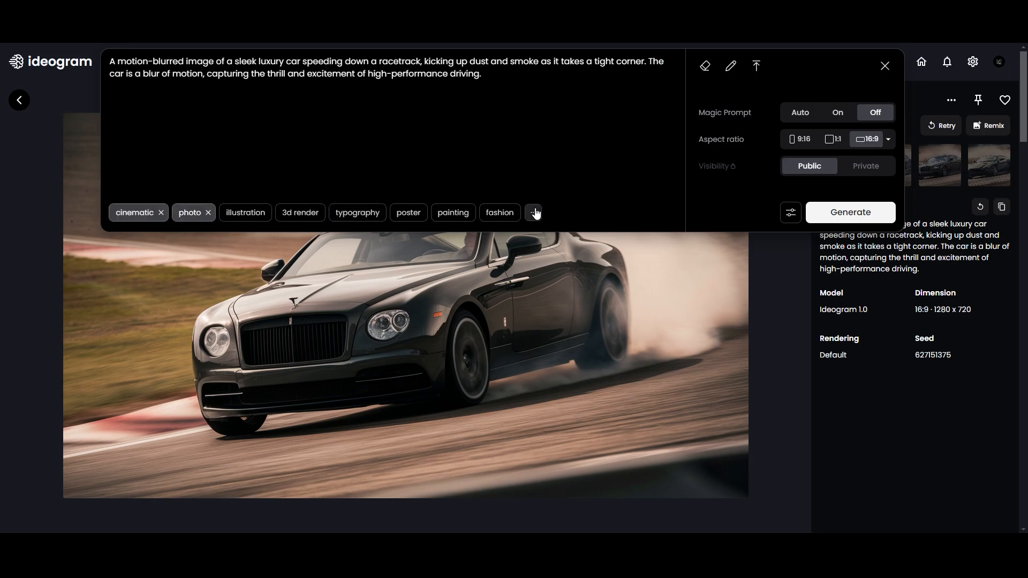
click(536, 213)
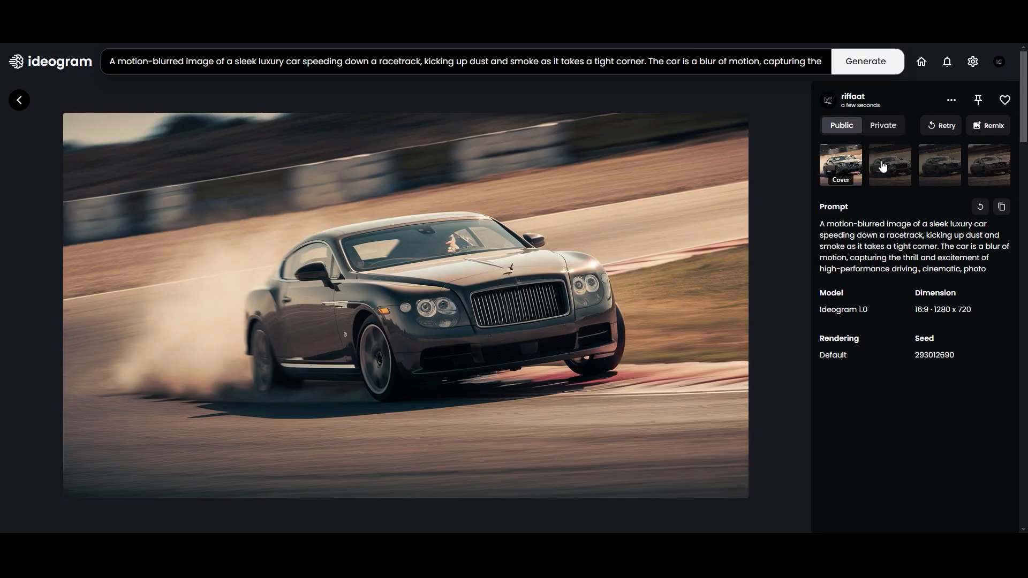
Step: View the second, third and fourth variations of the cinematic photo car set
click(891, 165)
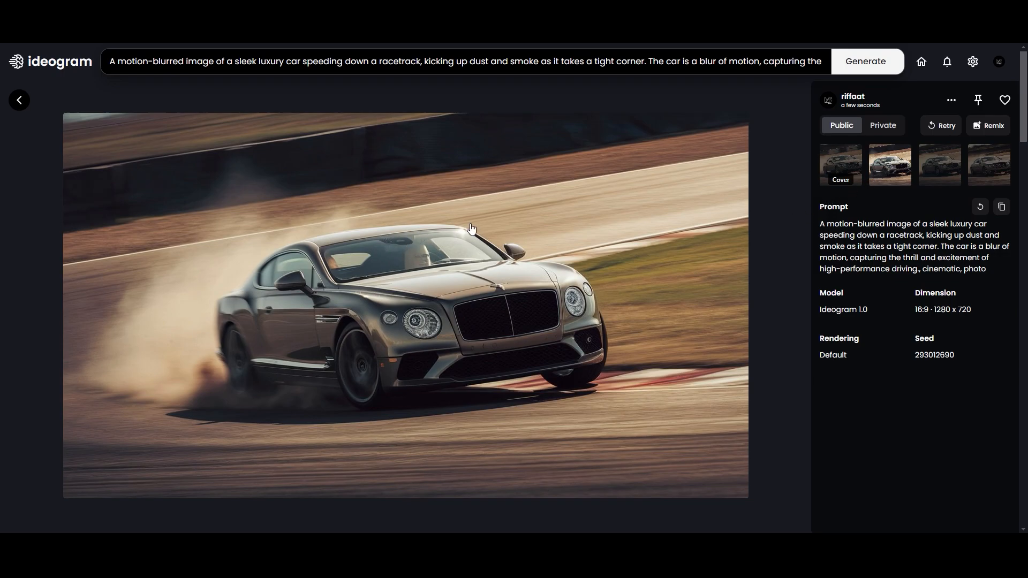
click(940, 165)
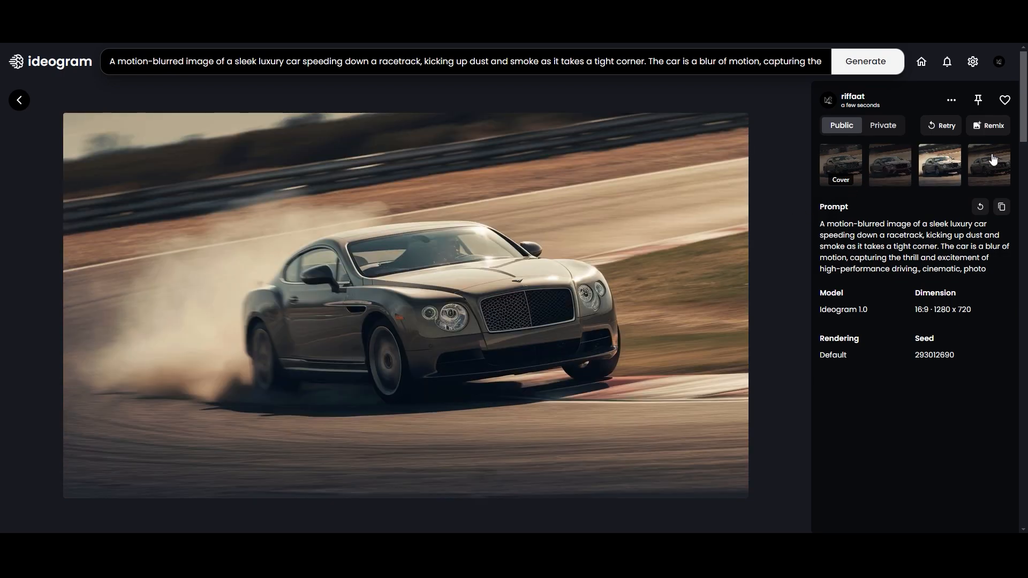
click(993, 159)
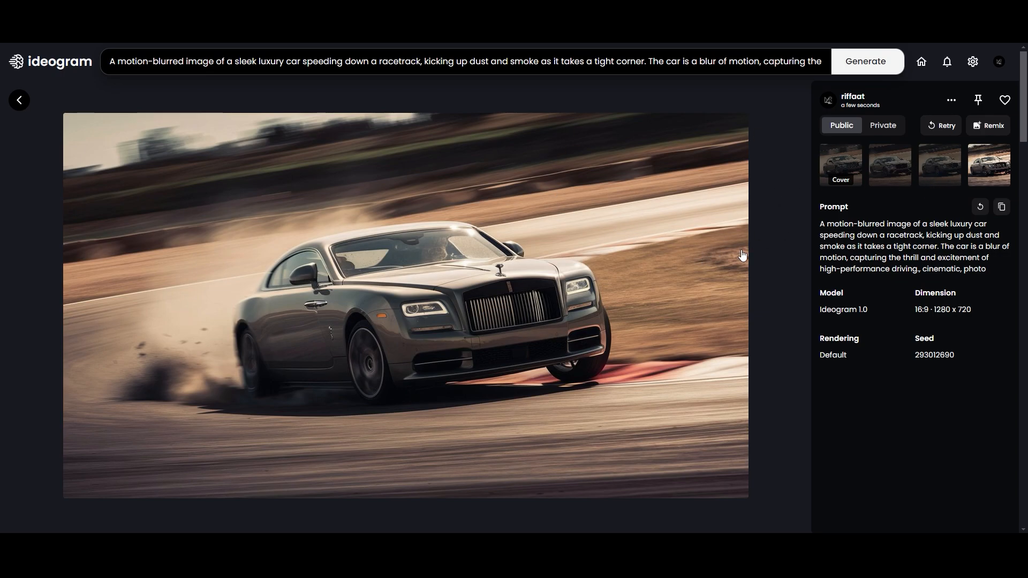
Step: Turn Magic Prompt on for the racetrack car prompt and generate new images
click(678, 67)
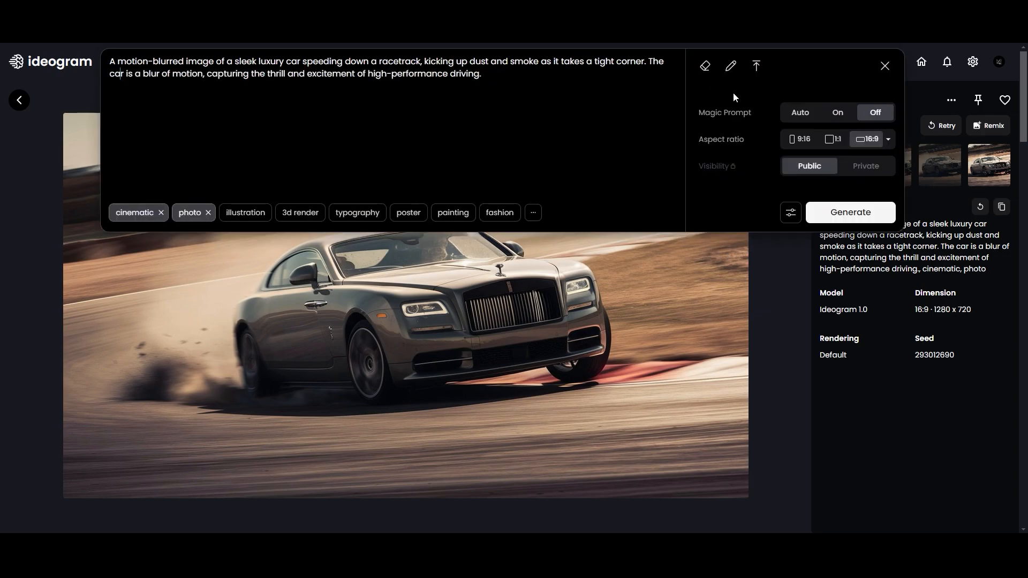
click(837, 113)
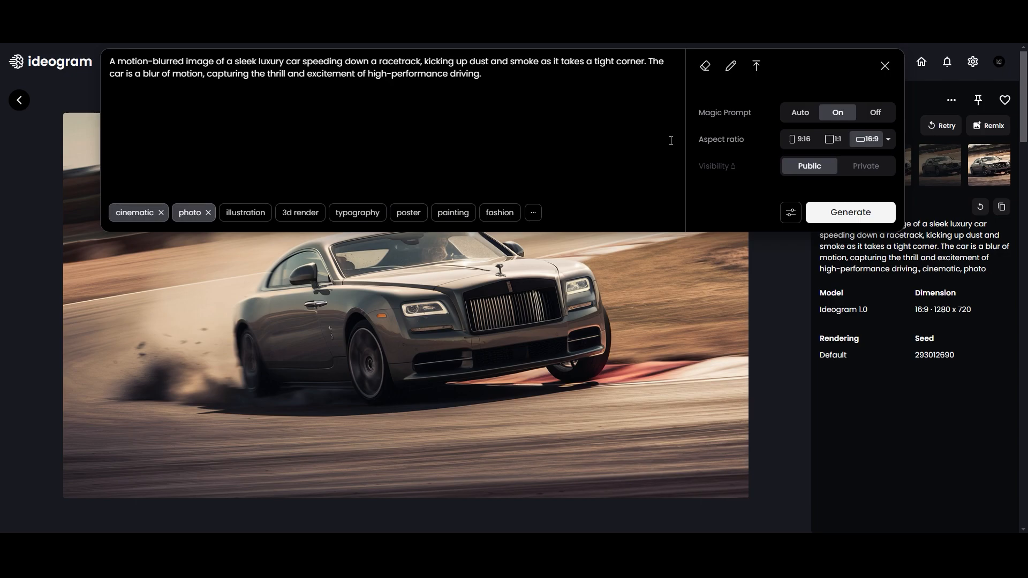
click(845, 212)
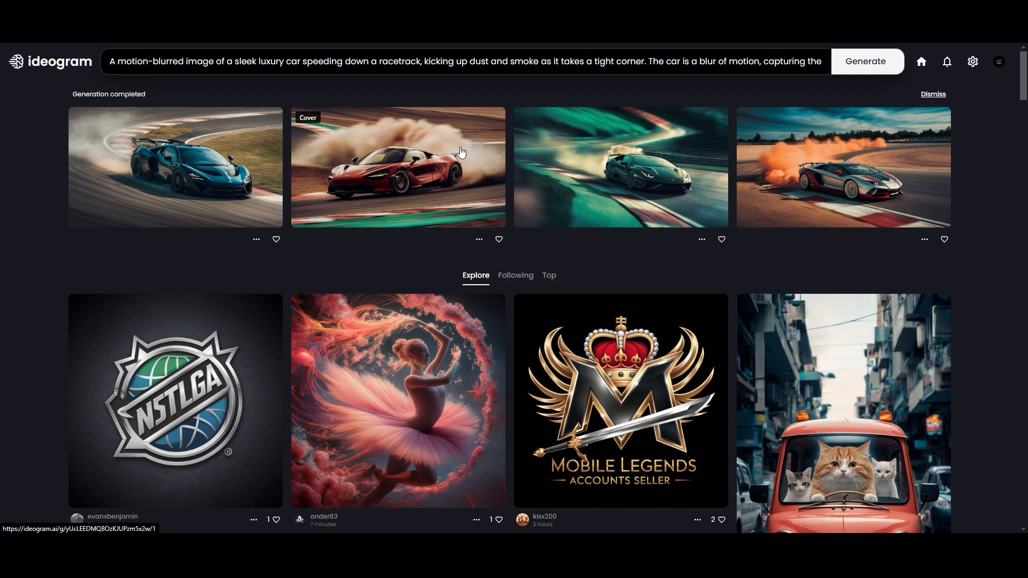
Step: Open the Magic Prompt car results and examine the first, third and fourth variations
click(214, 162)
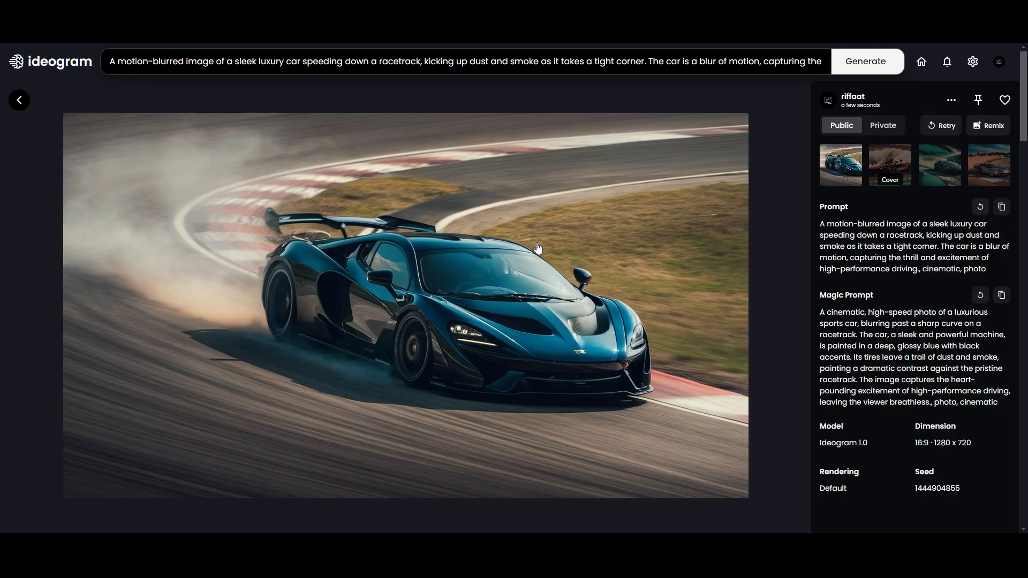
click(940, 166)
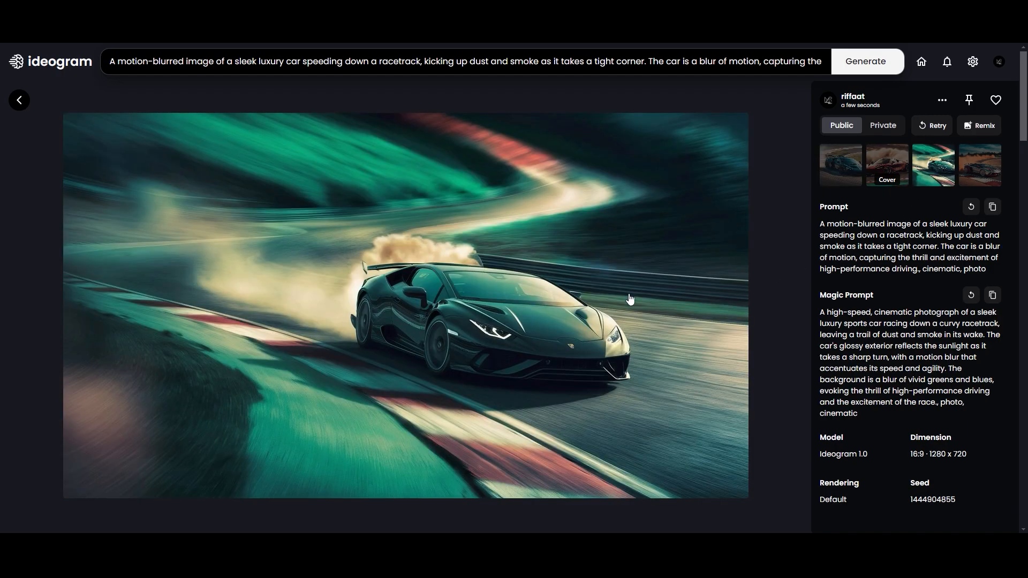
click(980, 165)
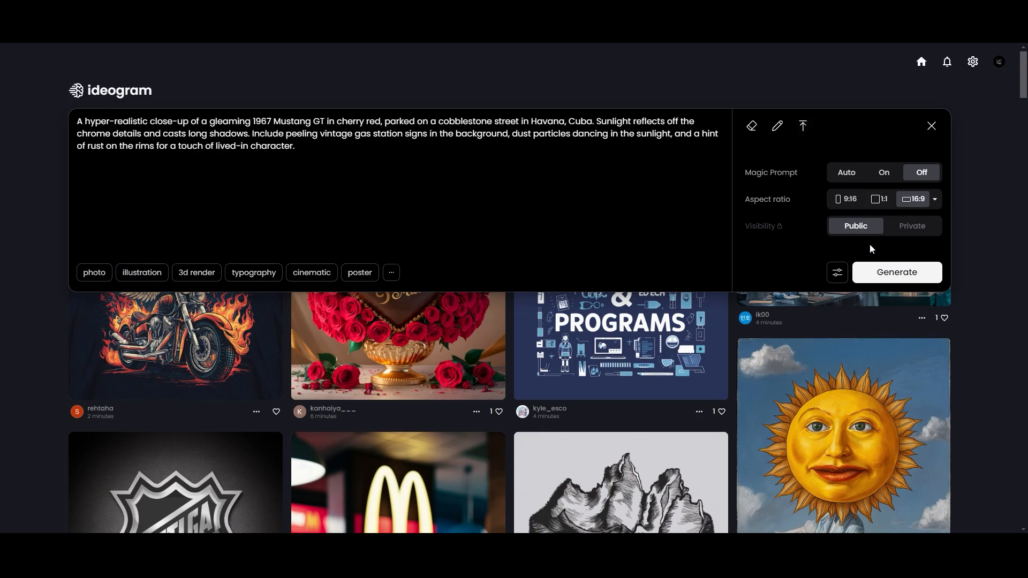
Step: Generate the cherry red 1967 Mustang GT prompt at 16:9 with Magic Prompt off and browse its variations
click(897, 273)
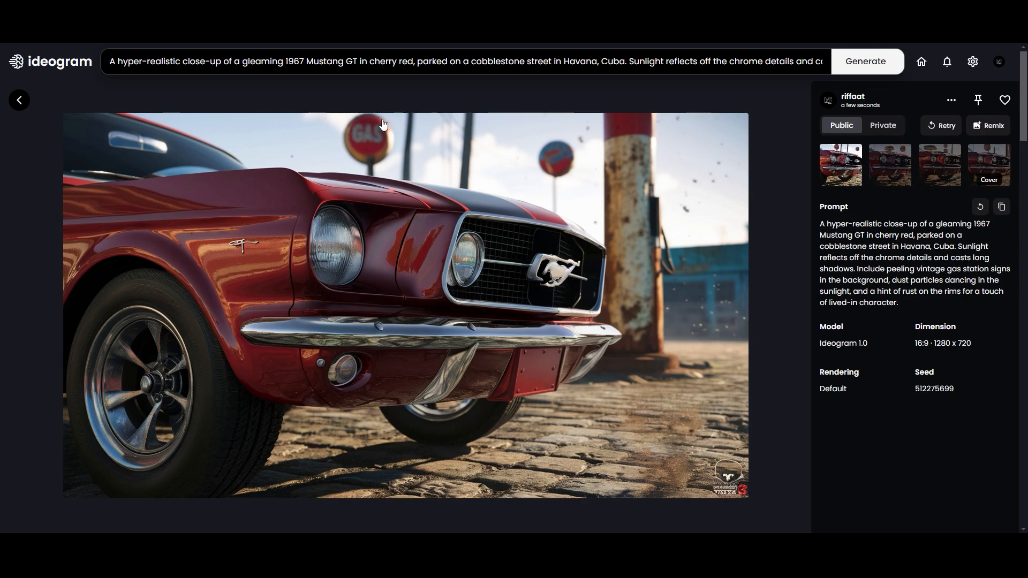
click(895, 171)
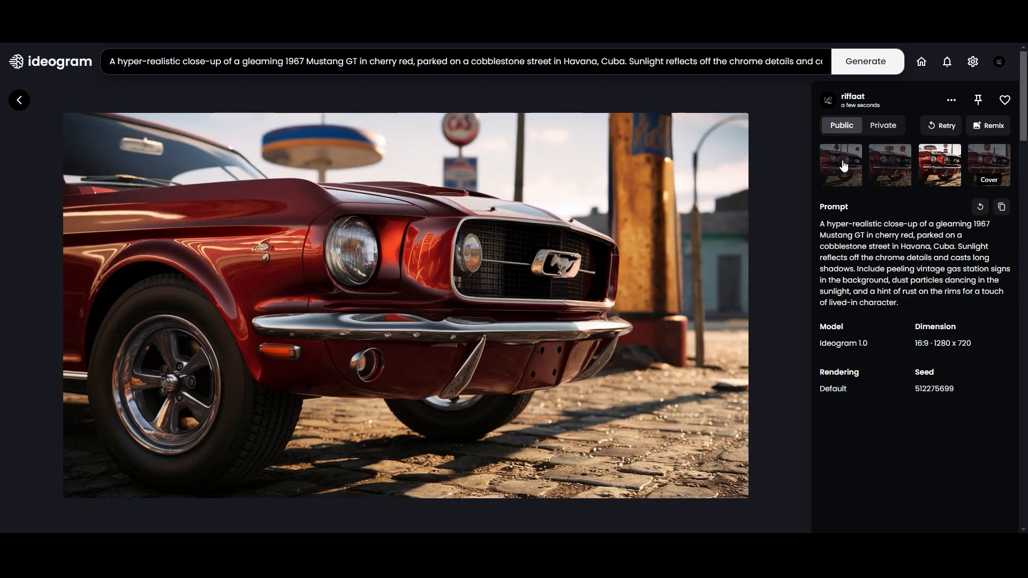
click(994, 157)
click(941, 164)
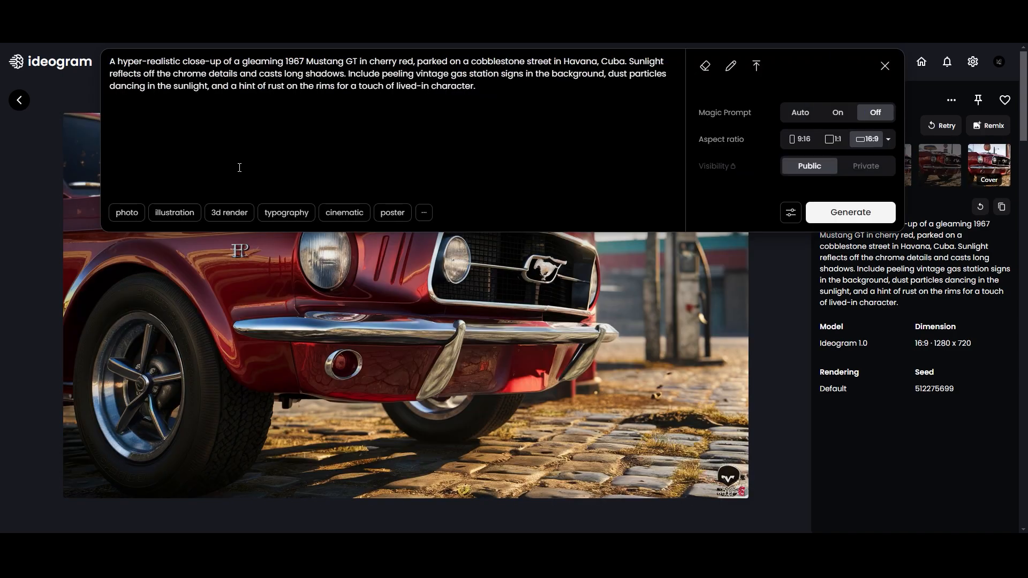
Step: Regenerate the Mustang prompt with the cinematic and photo styles added and view the second variation
click(360, 215)
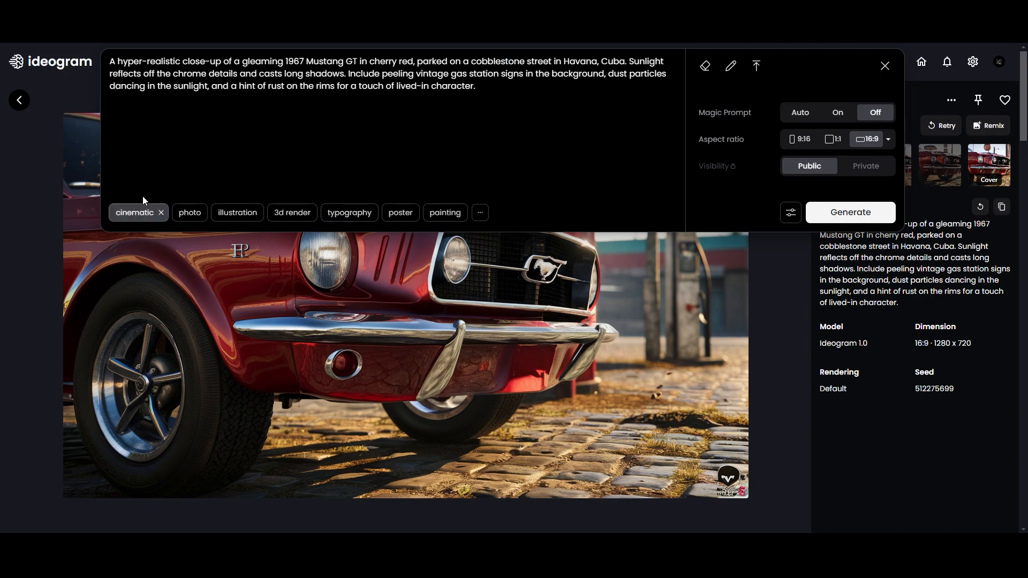
click(188, 214)
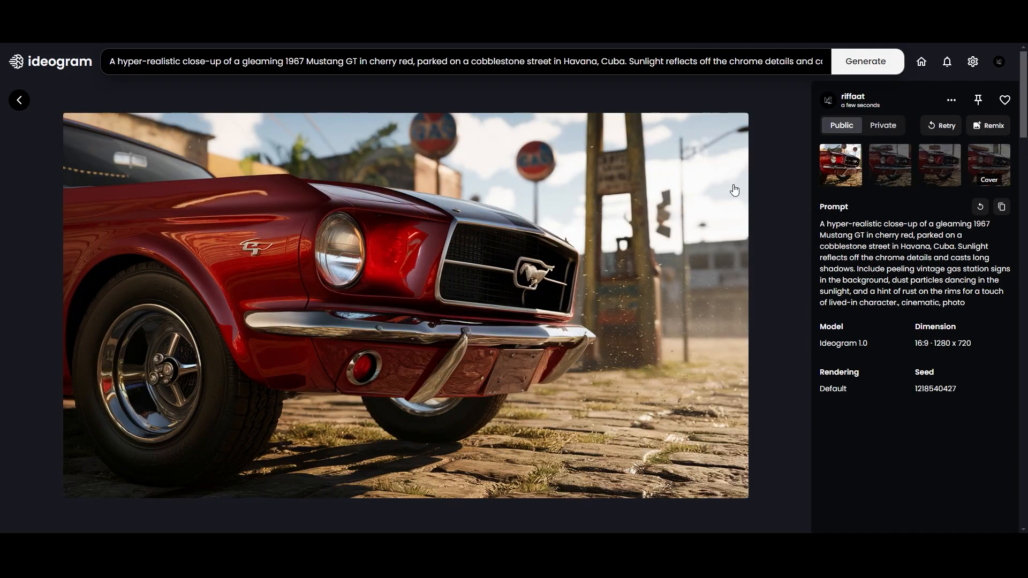
click(885, 165)
Step: Generate the cinematic photo Mustang prompt with Magic Prompt and view each of the four variations
click(585, 63)
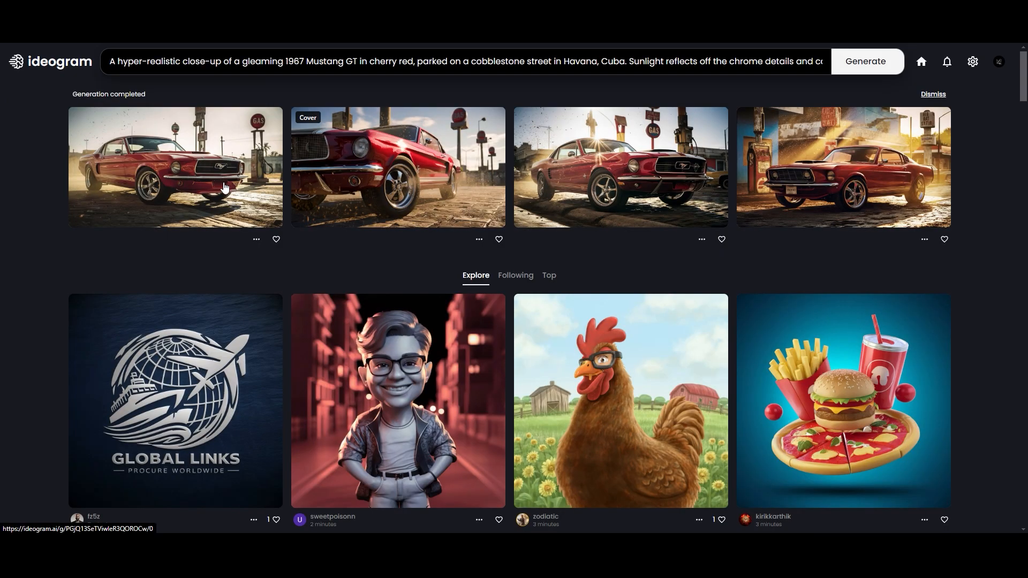
click(204, 166)
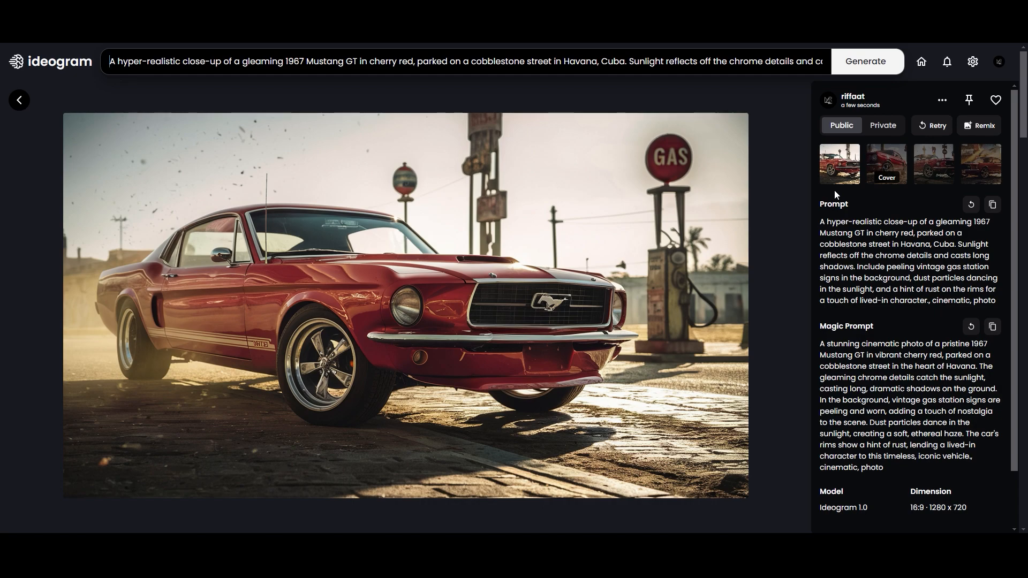
click(887, 160)
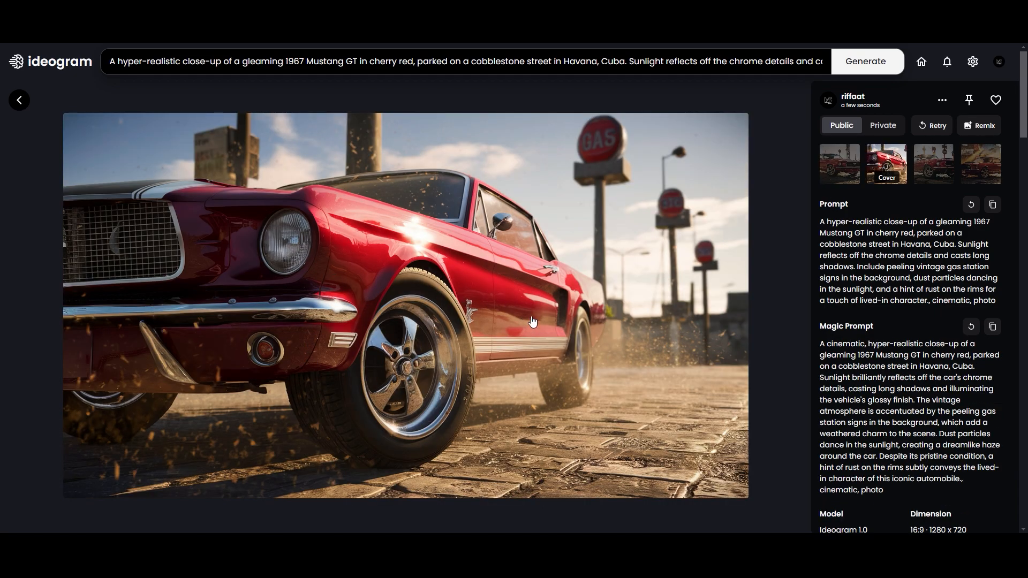
click(946, 158)
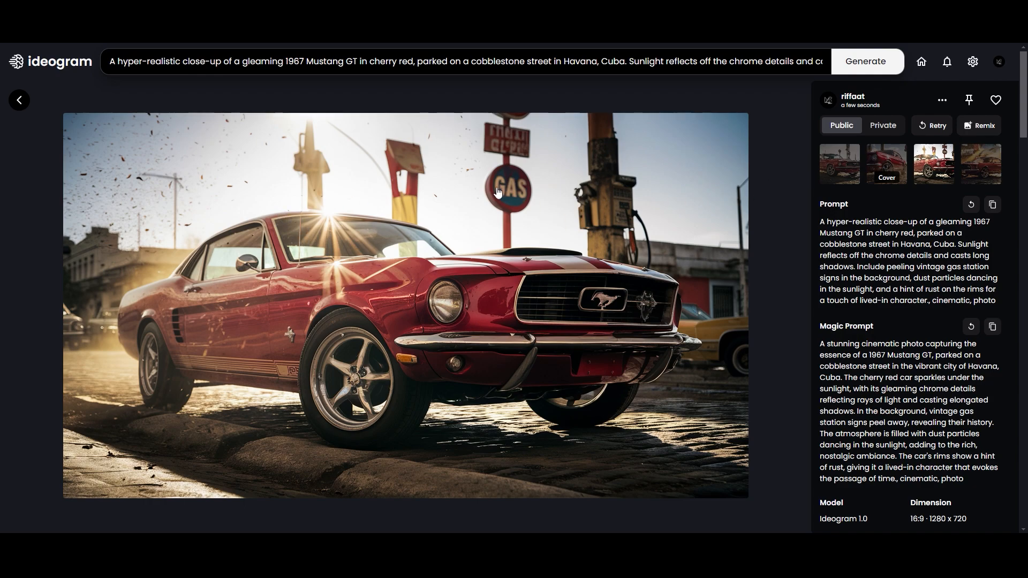
key(Right)
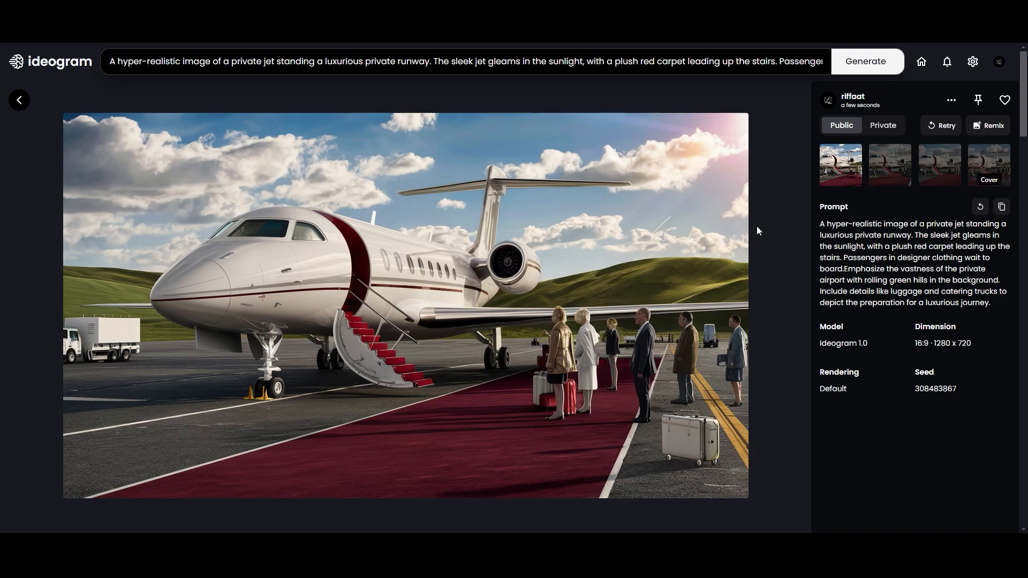
Step: Regenerate the private jet prompt with the photo and cinematic styles and browse the new variations
click(882, 164)
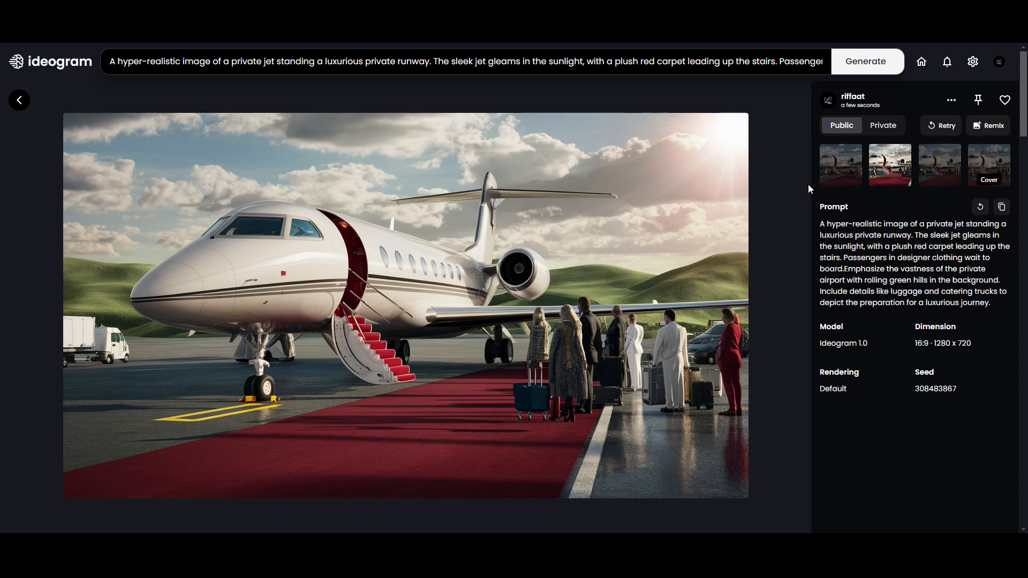
click(548, 63)
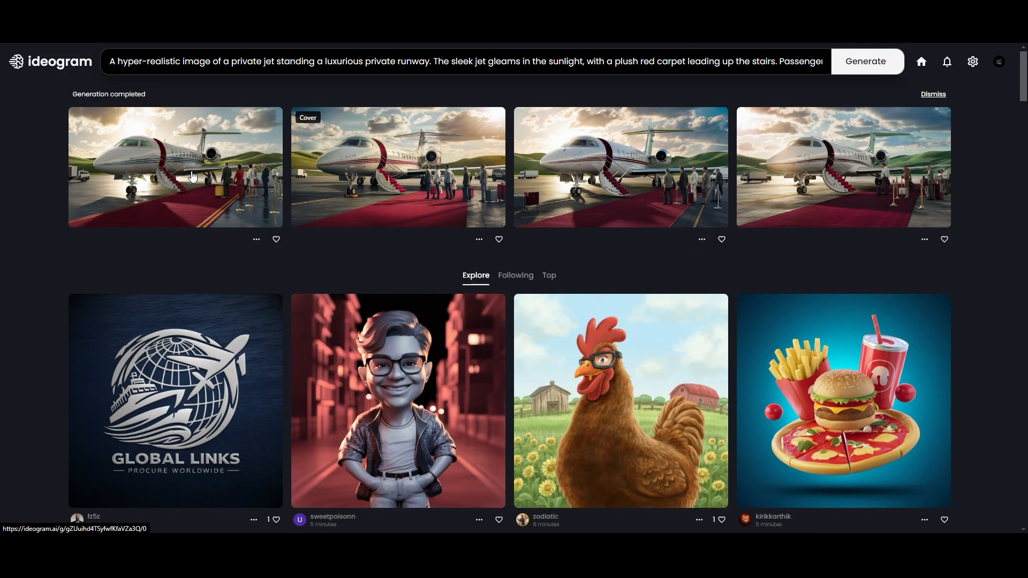
click(193, 177)
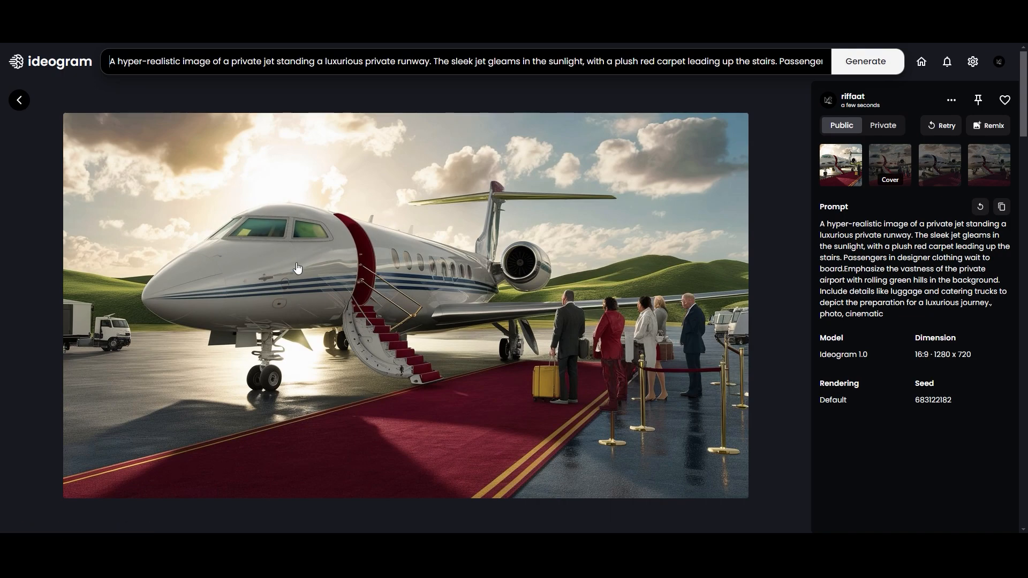
click(892, 165)
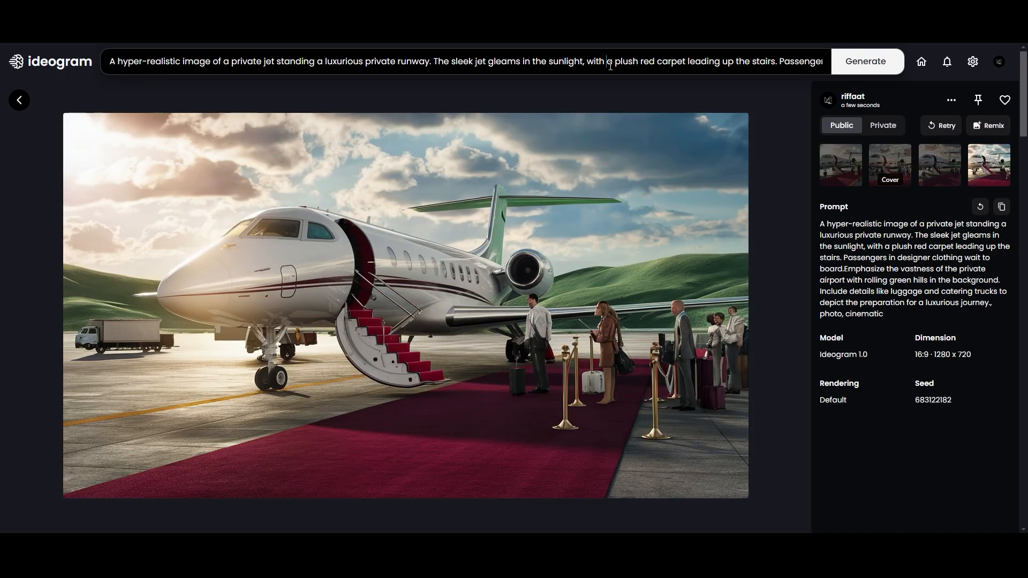
Step: Regenerate the private jet prompt with Magic Prompt on, keeping the photo and cinematic styles, and view the first two variations
click(609, 62)
click(839, 113)
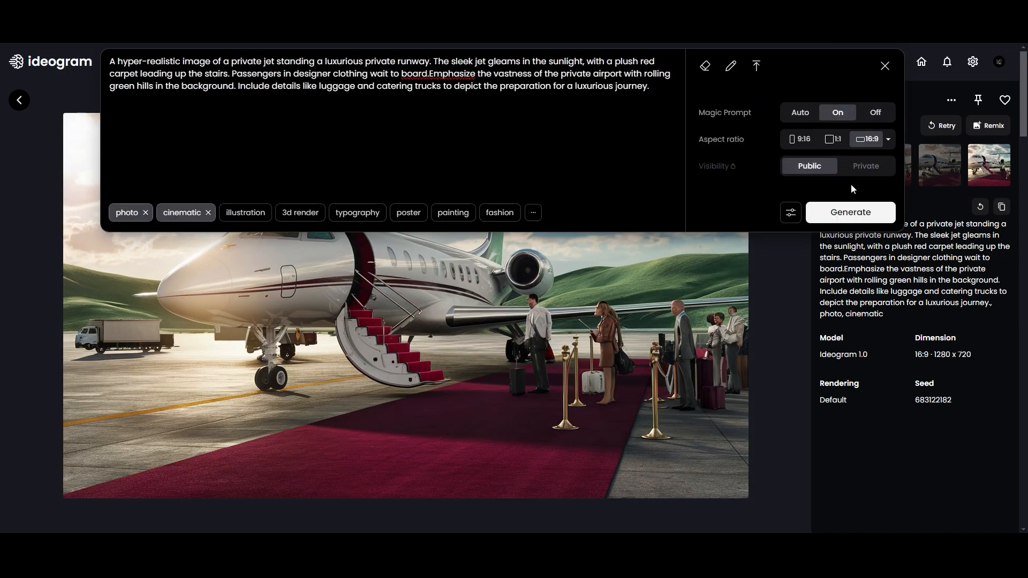
click(844, 222)
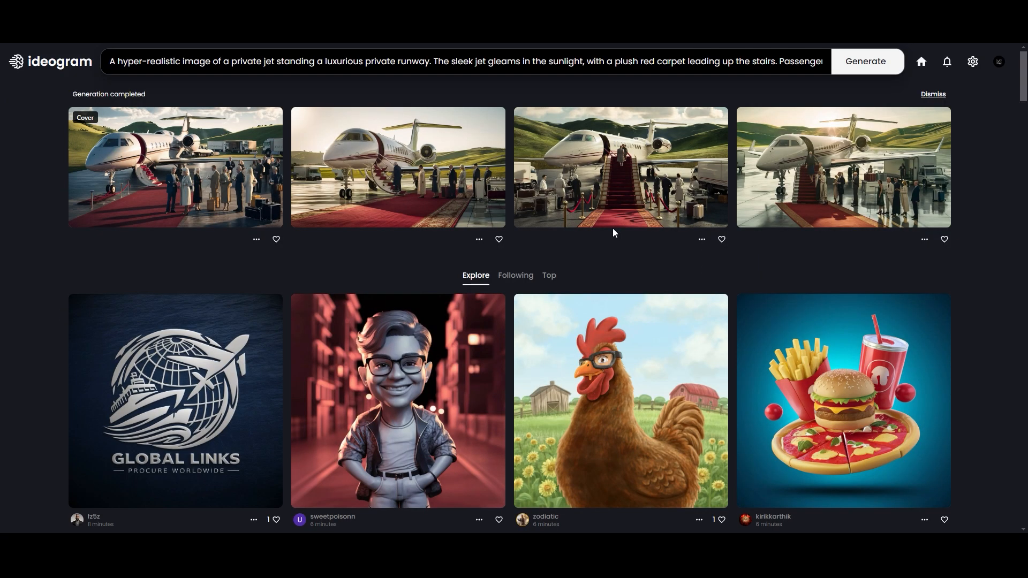
click(255, 175)
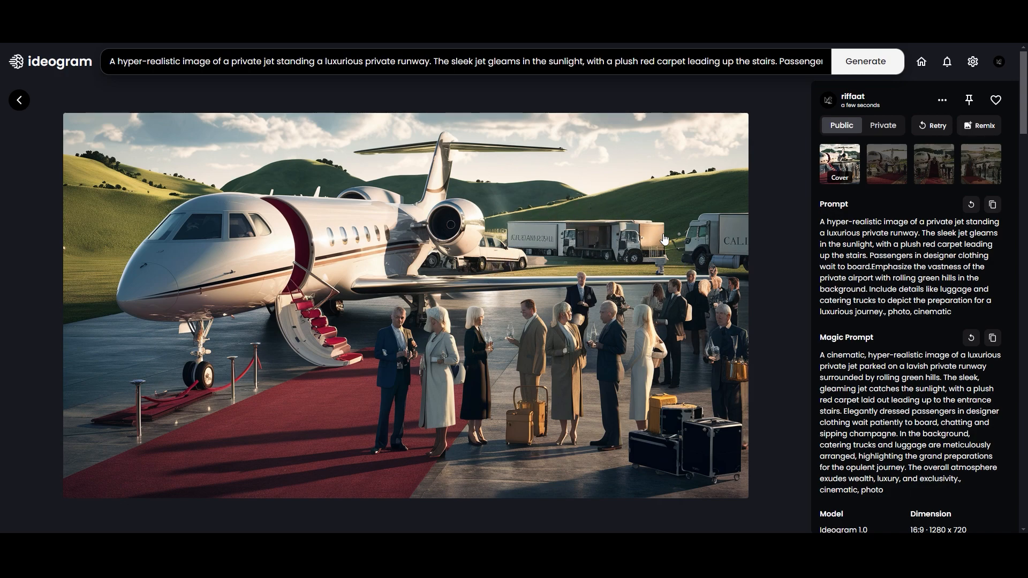
click(887, 164)
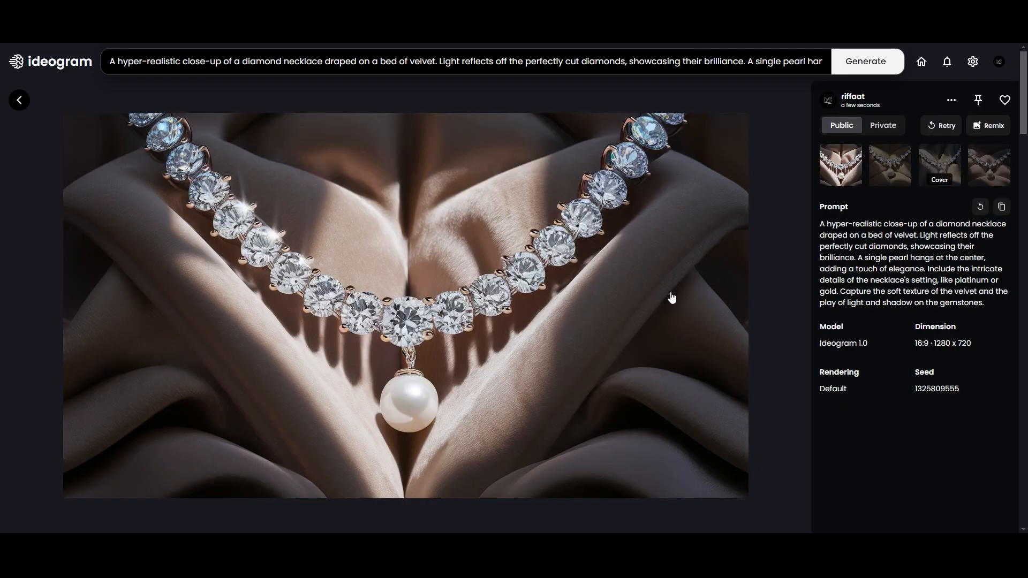
Step: Compare the four variations of the plain diamond necklace prompt at full size
click(890, 165)
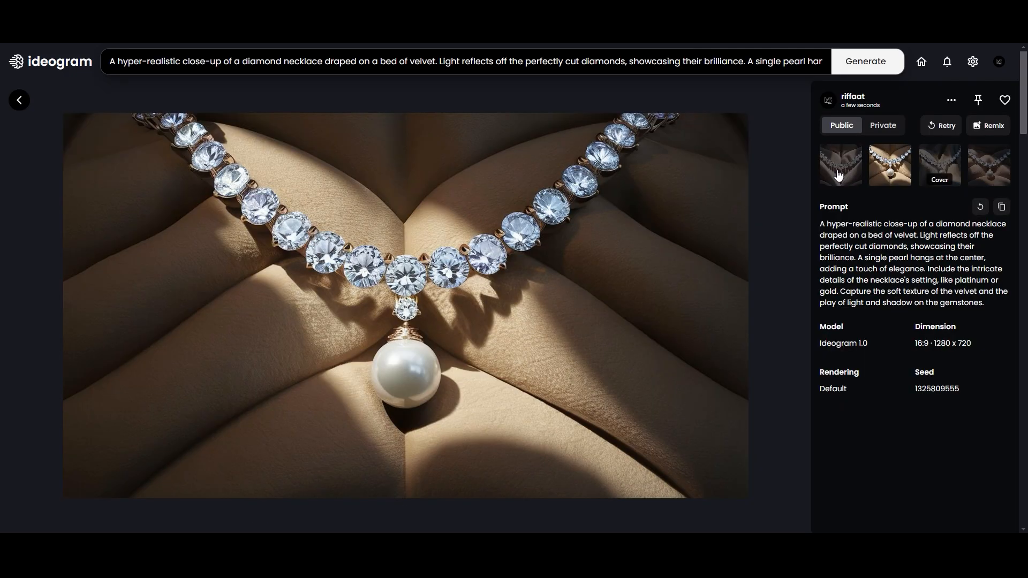
click(956, 167)
click(996, 166)
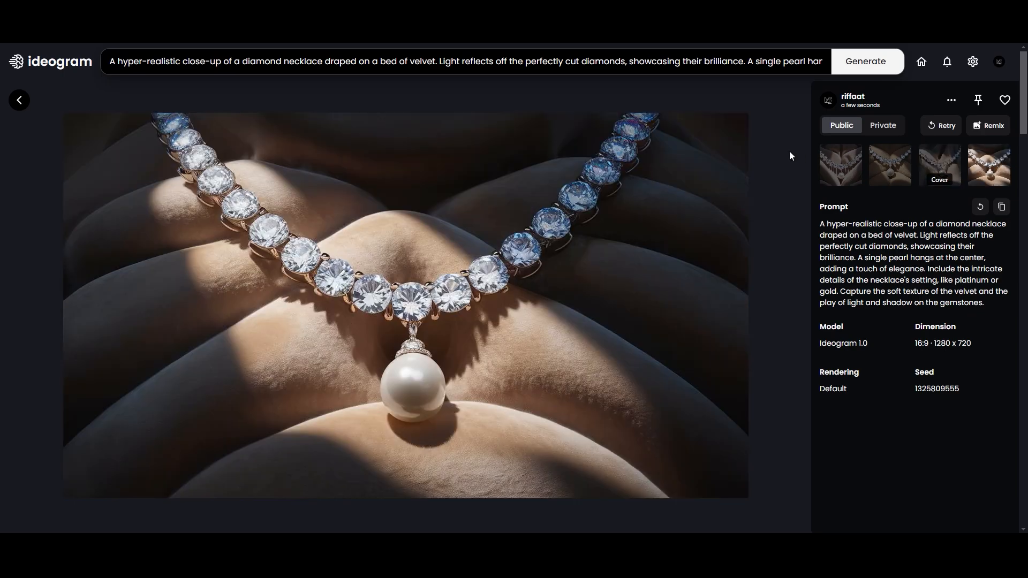
click(845, 162)
click(890, 165)
Step: Regenerate the diamond necklace prompt with the photo and cinematic styles added and browse the new variations
click(988, 125)
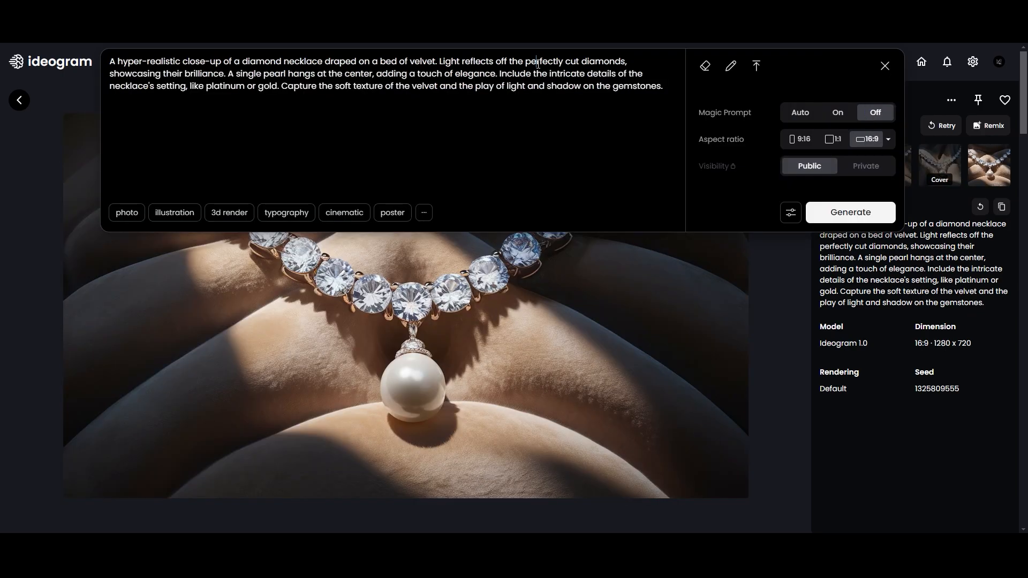
click(127, 213)
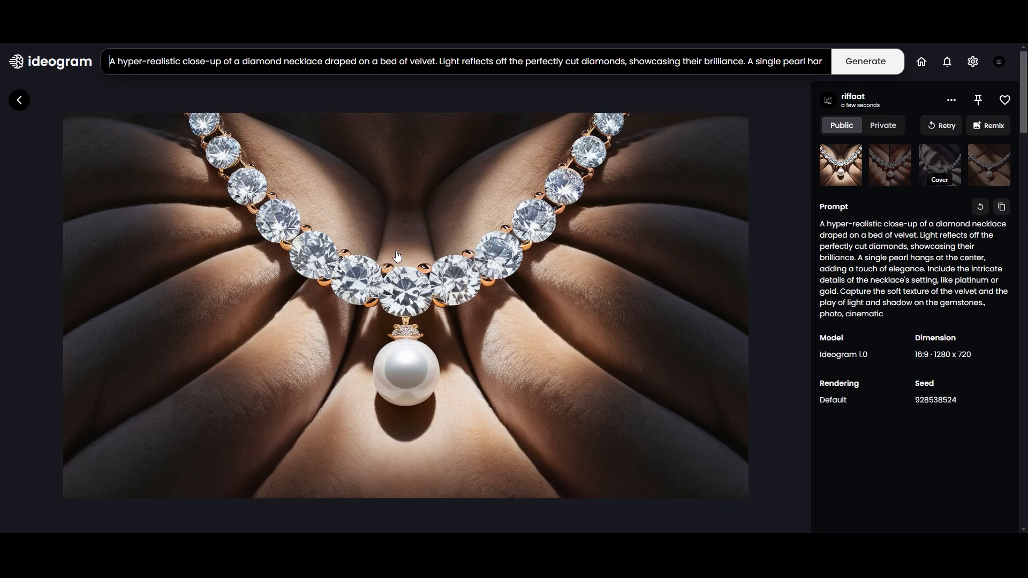
click(874, 163)
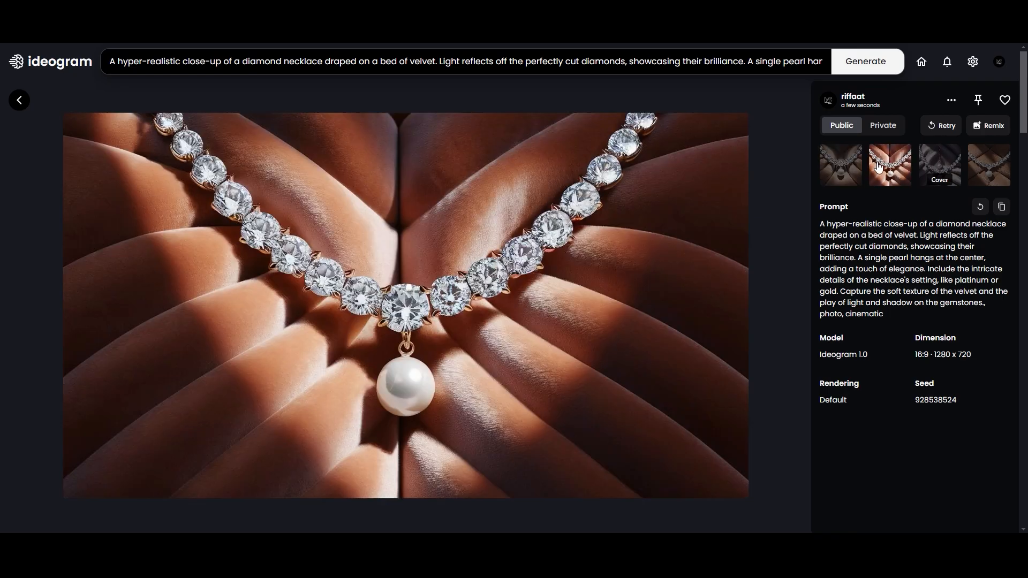
click(990, 165)
Step: Generate the photo and cinematic diamond necklace prompt with Magic Prompt on and view each of its variations
click(988, 125)
click(838, 113)
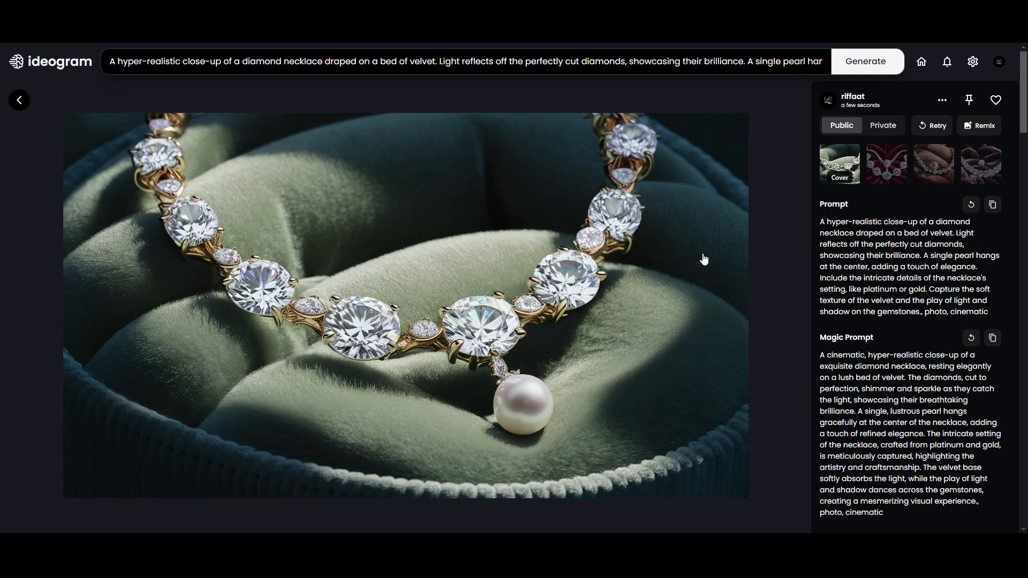
click(896, 166)
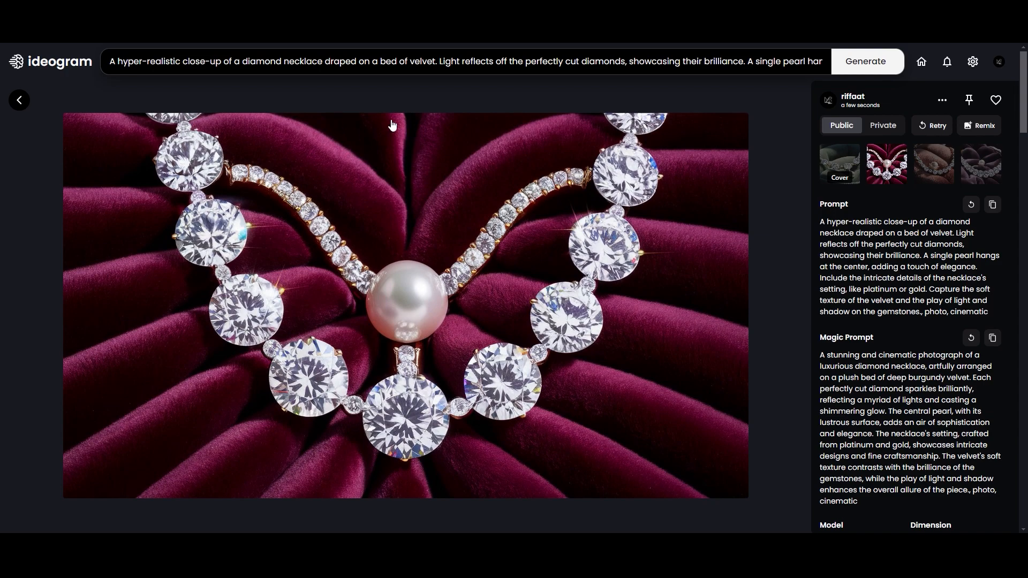
key(Right)
key(Right)
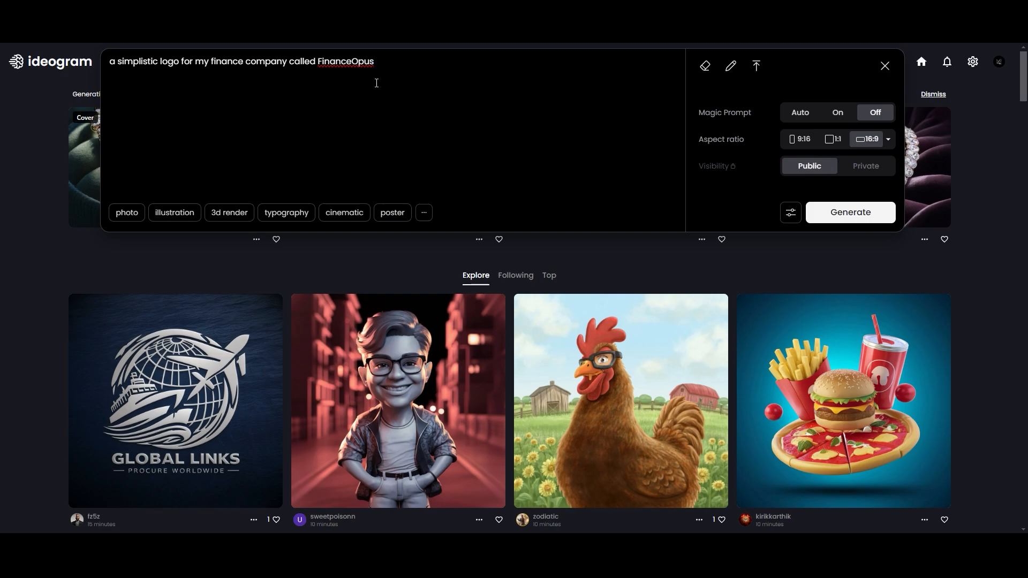
Step: Generate "a simplistic logo for my finance company called FinanceOpus" at 16:9 with Magic Prompt off, both plain and with the photo style added
key(Return)
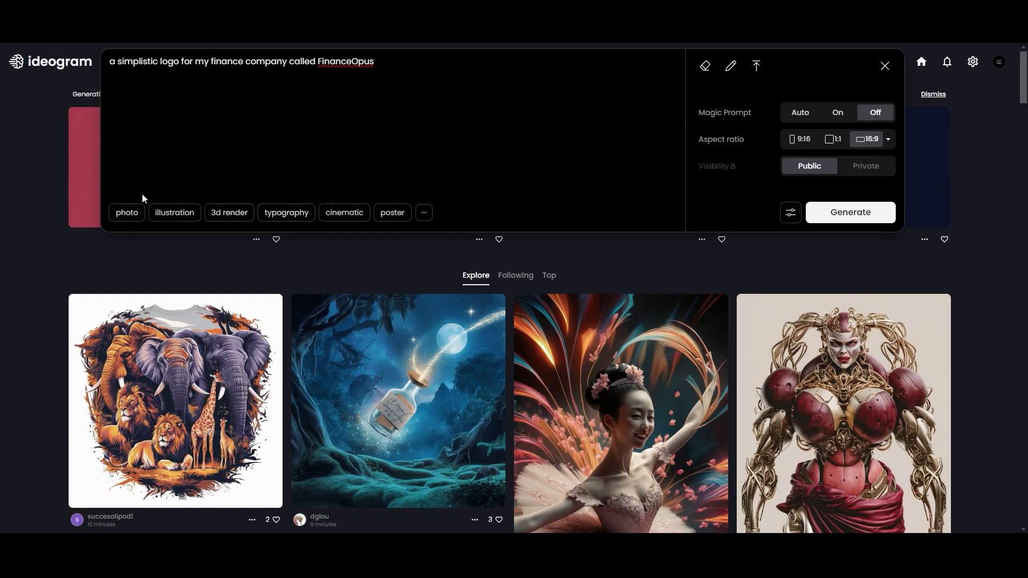
click(131, 214)
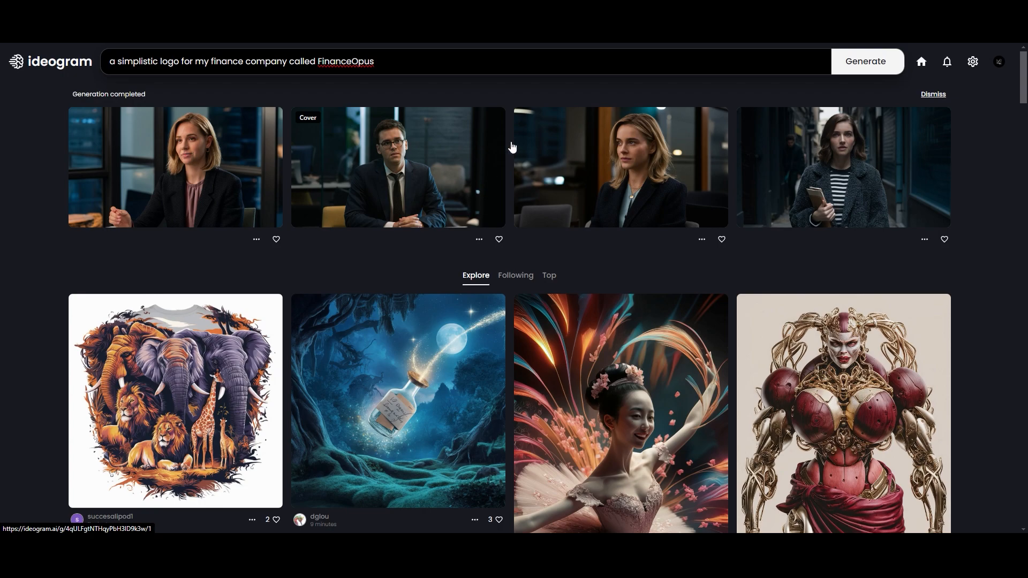
click(209, 75)
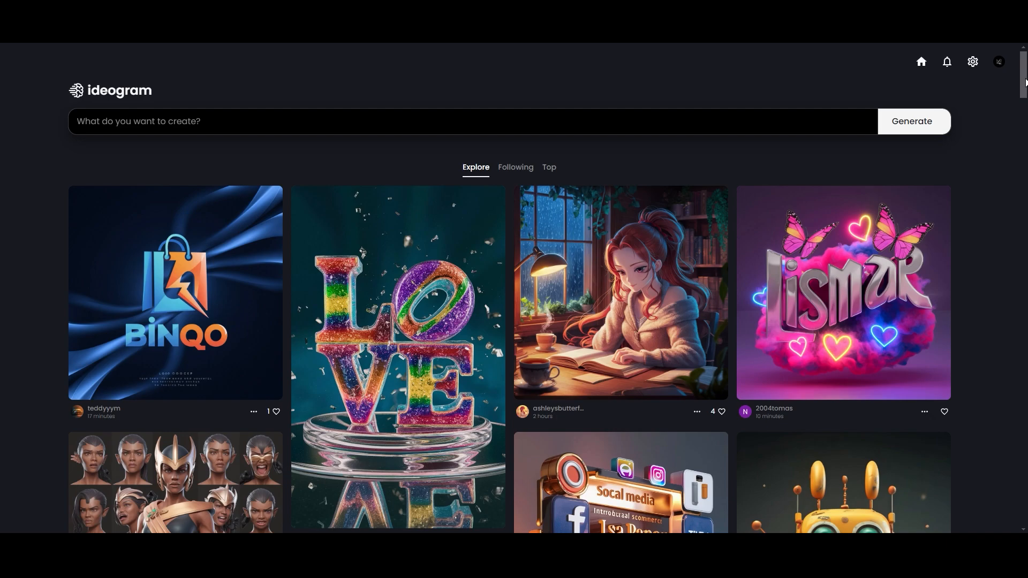
Step: Browse the community Explore feed and open the black-and-white Torres del Paine mountain patch design
scroll(1025, 83, down, 5)
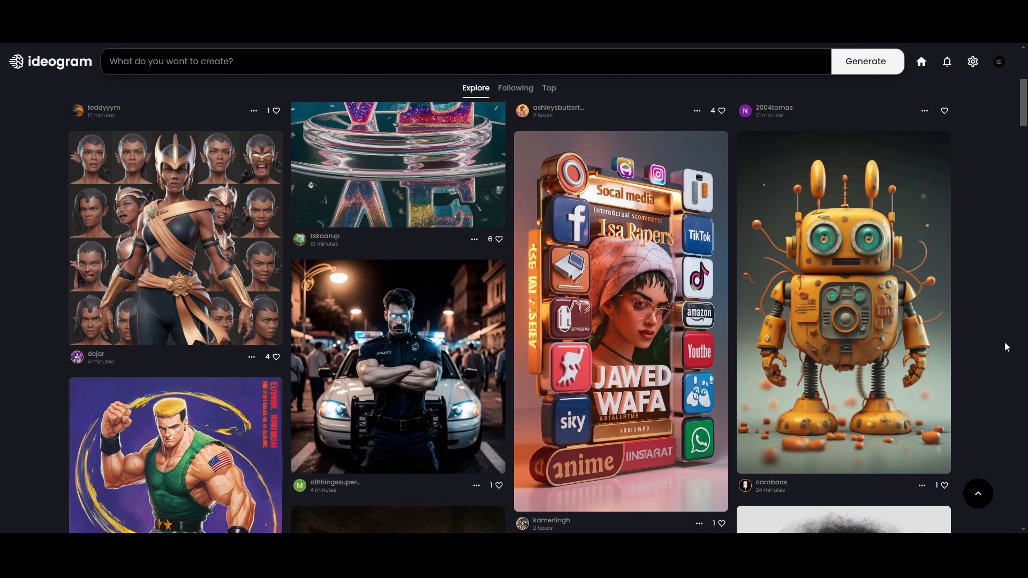
scroll(1004, 342, down, 7)
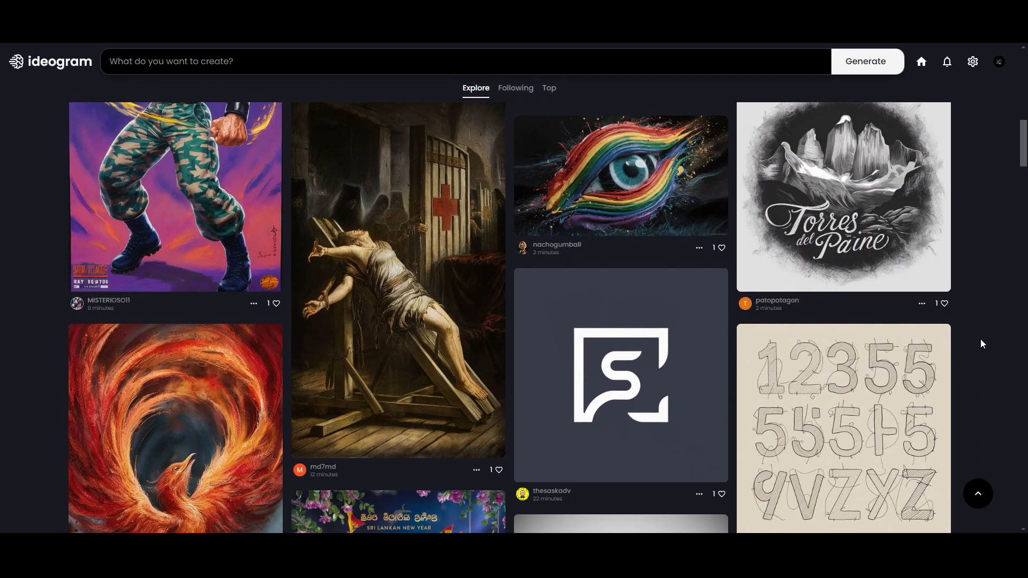
scroll(550, 304, down, 6)
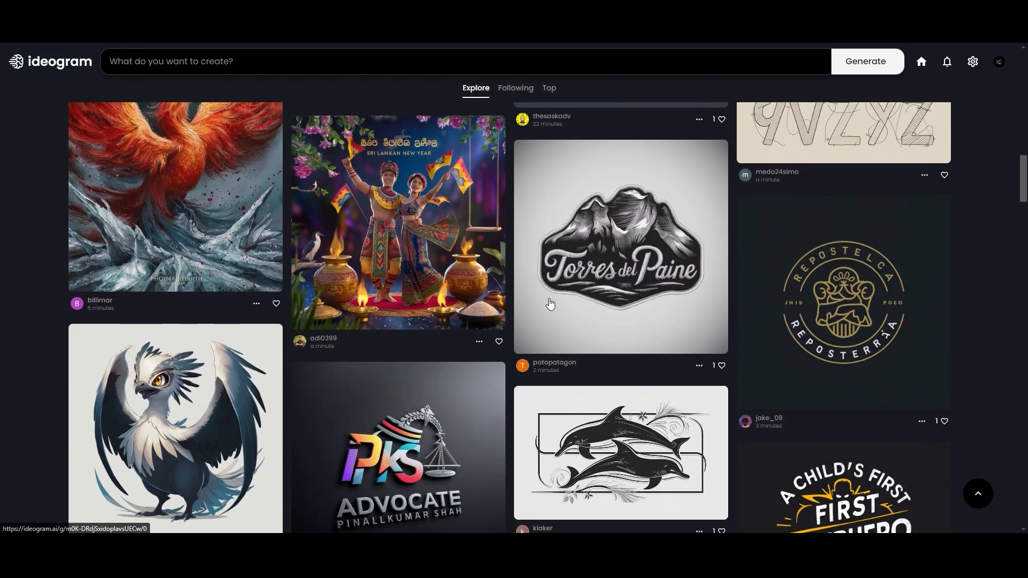
scroll(625, 310, down, 1)
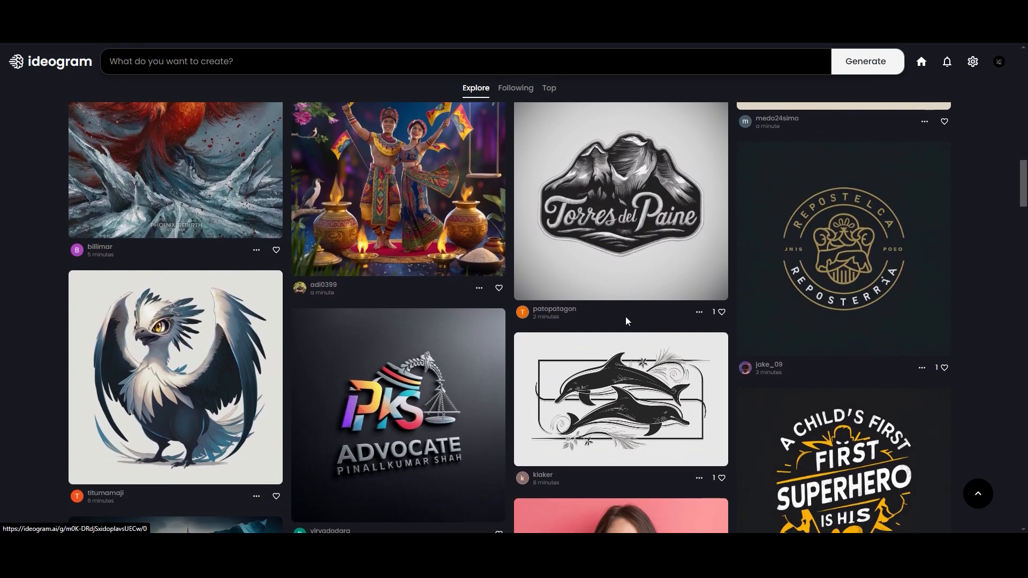
scroll(648, 231, up, 1)
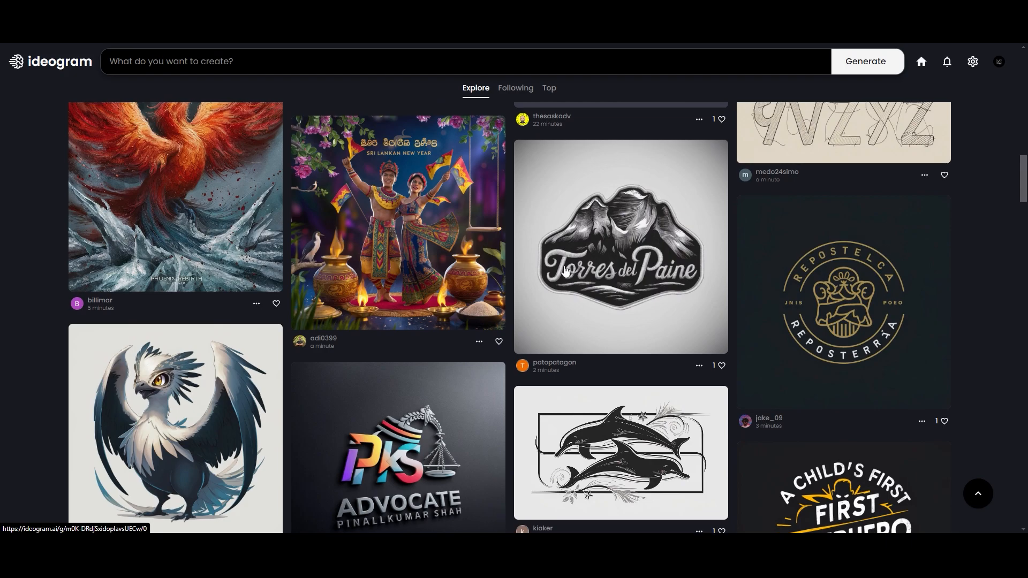
click(600, 271)
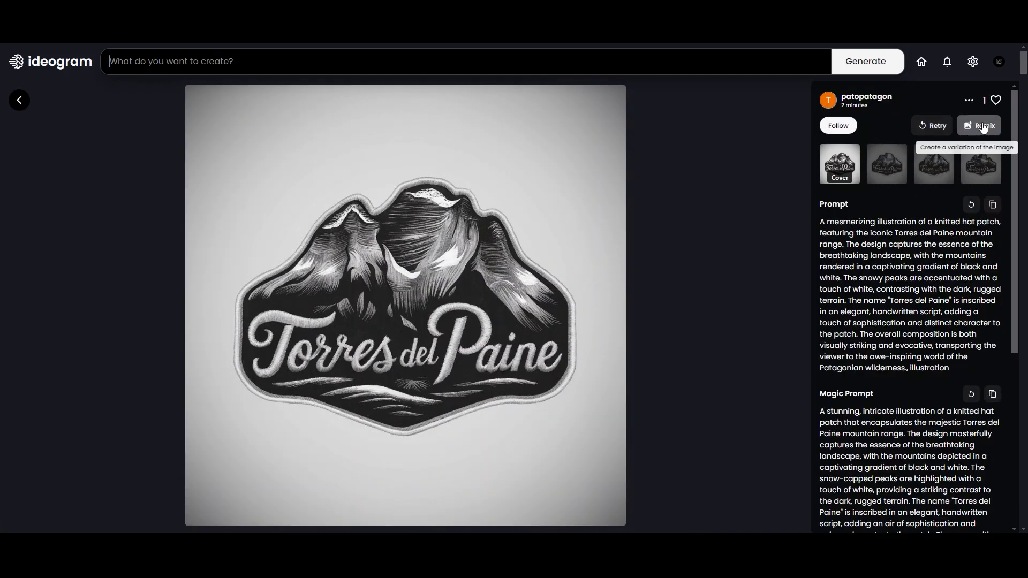
Step: Remix the Torres del Paine patch at image weight 50, replacing the quoted inscription in the prompt with a first name, and generate it
click(983, 126)
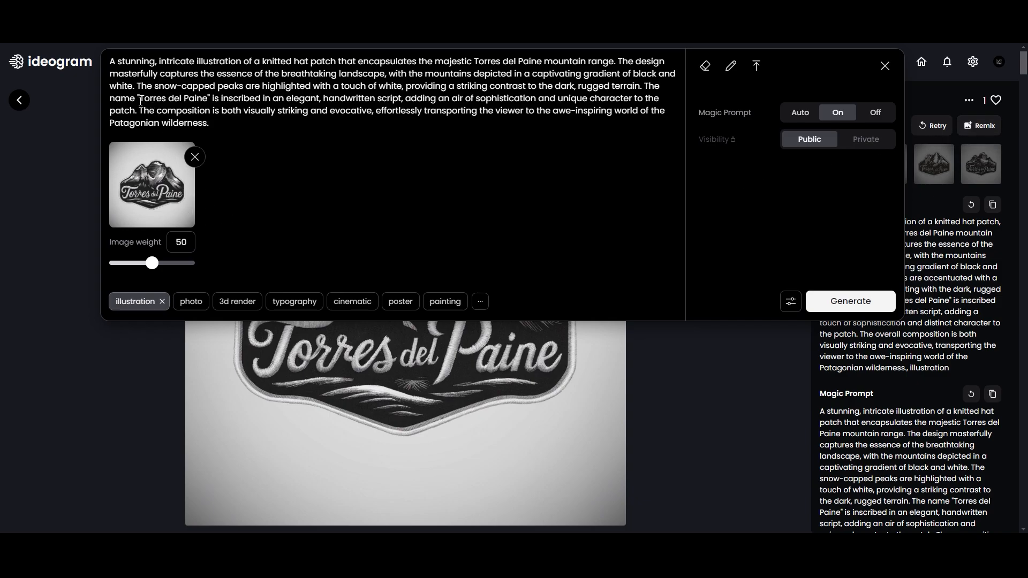
key(ctrl+BackSpace)
key(ctrl+BackSpace)
key(ctrl+BackSpace)
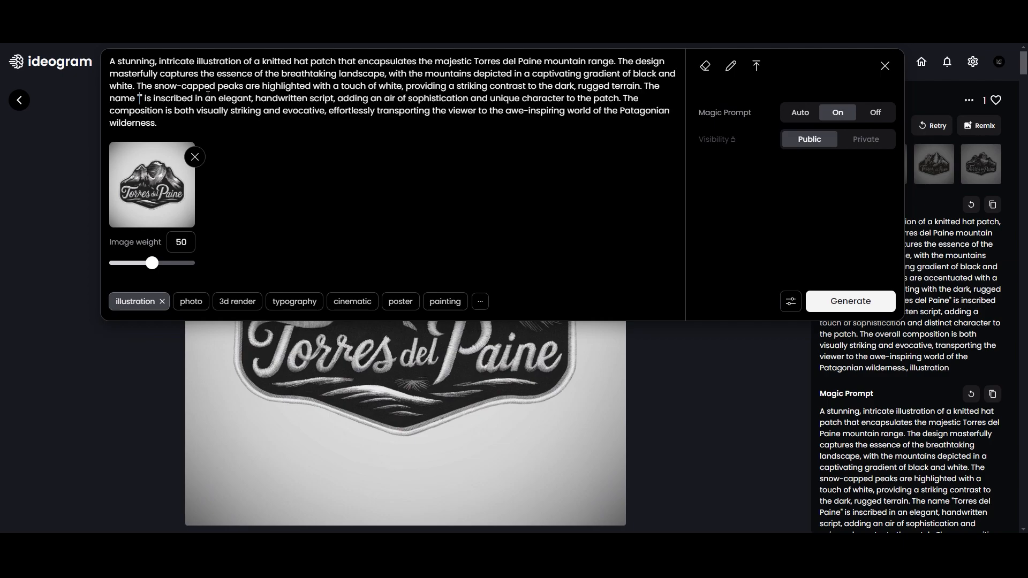
text(Rifaat)
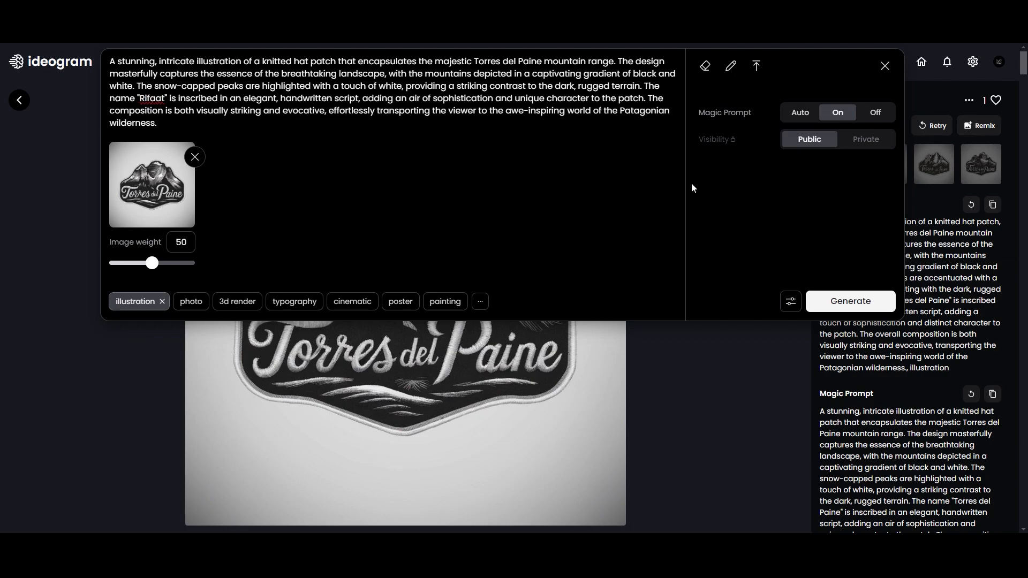
click(851, 301)
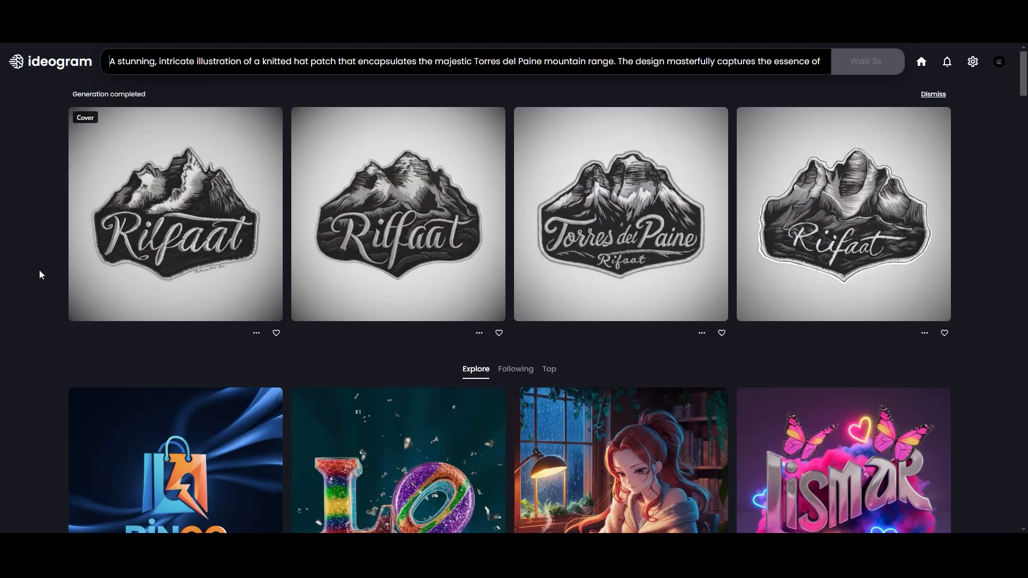